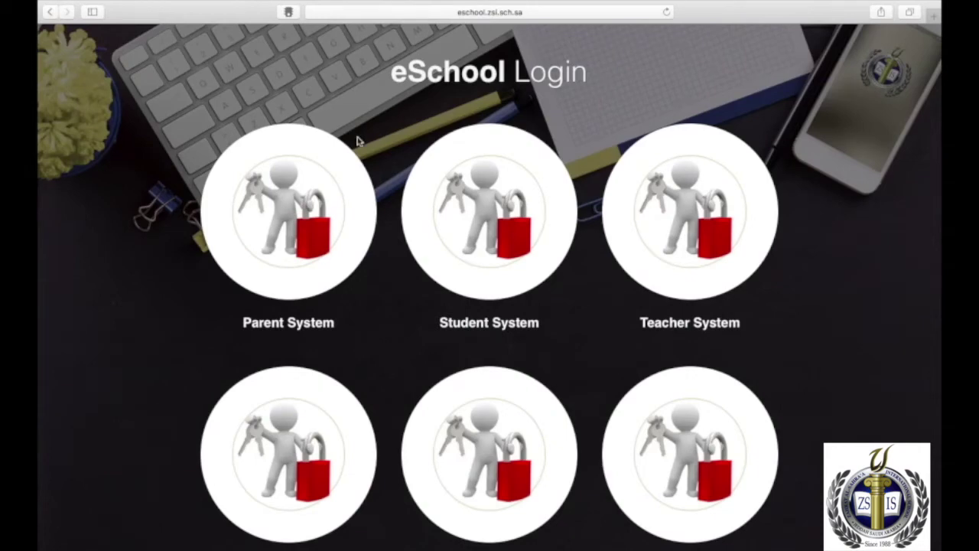
Log in to the Parent System using the saved autofill username and password.
{"action": "left_click", "coordinate": [287, 231]}
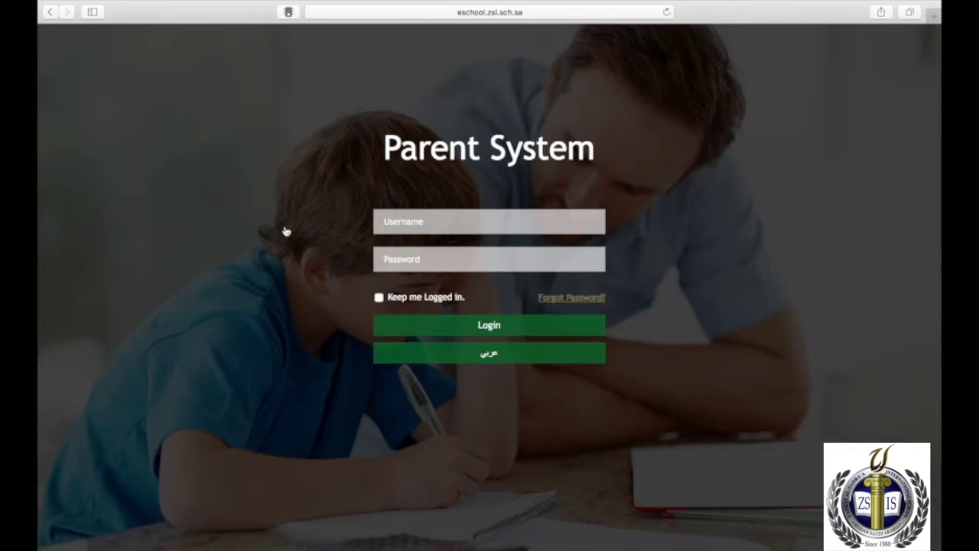
{"action": "left_click", "coordinate": [432, 219]}
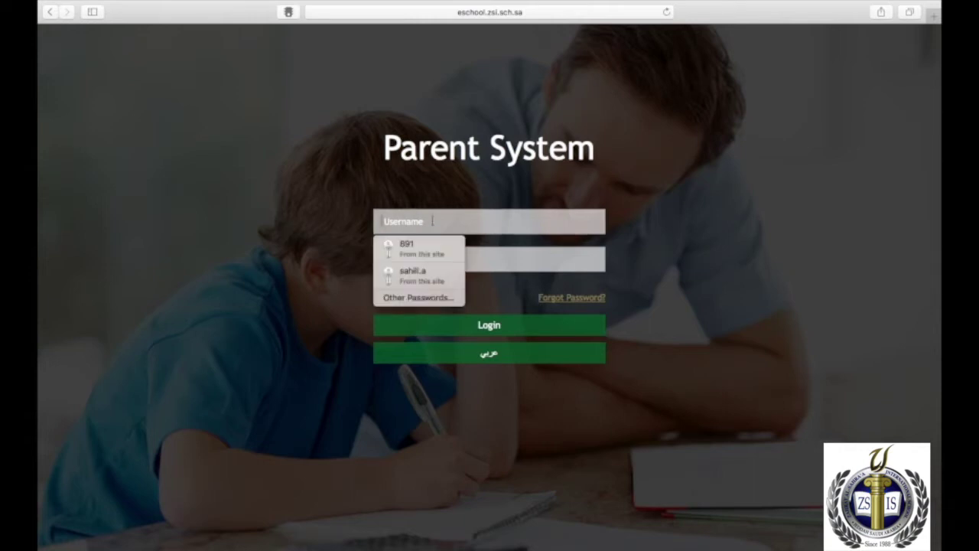
{"action": "left_click", "coordinate": [397, 249]}
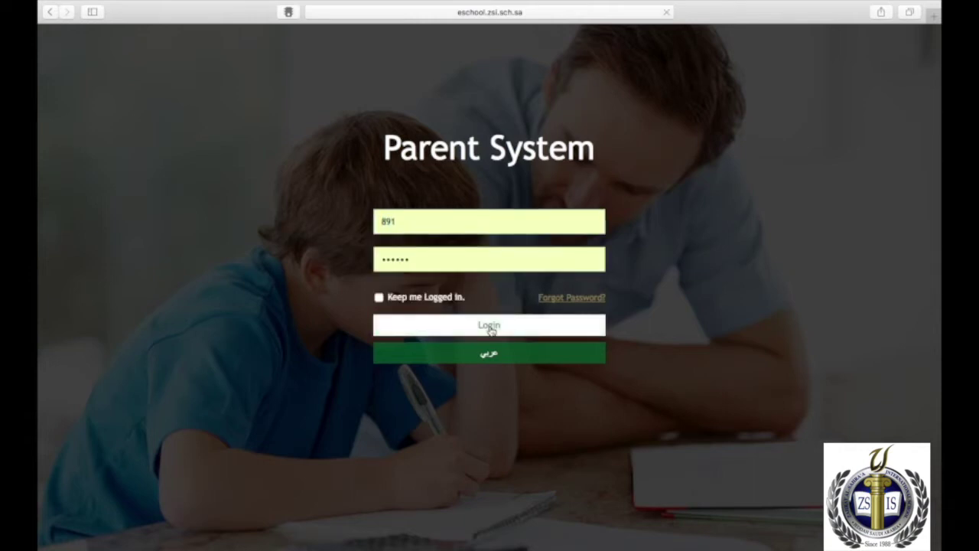
{"action": "left_click", "coordinate": [491, 331]}
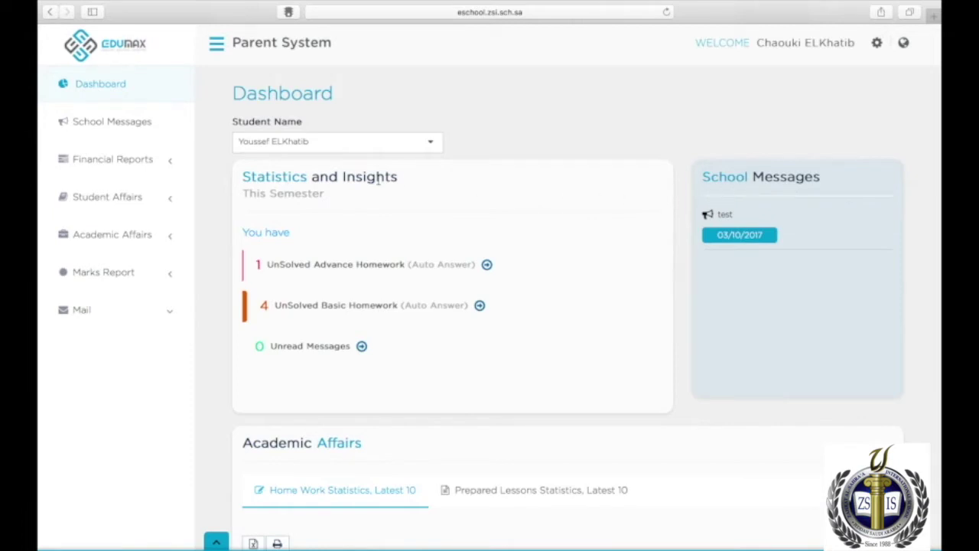
Confirm the current student in the Student Name list and scroll down the dashboard.
{"action": "left_click", "coordinate": [311, 147]}
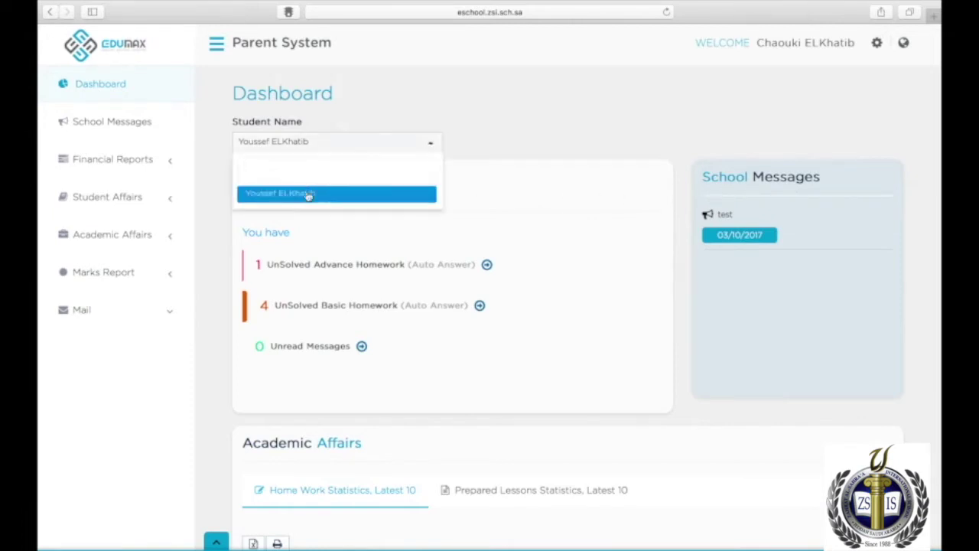
{"action": "left_click", "coordinate": [398, 146]}
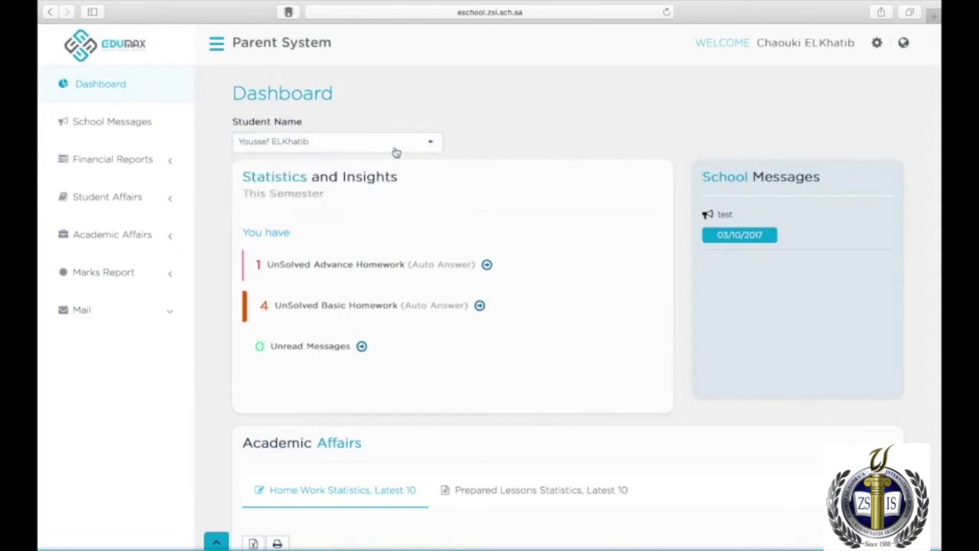
{"action": "scroll", "coordinate": [371, 216], "scroll_direction": "down", "scroll_amount": 5}
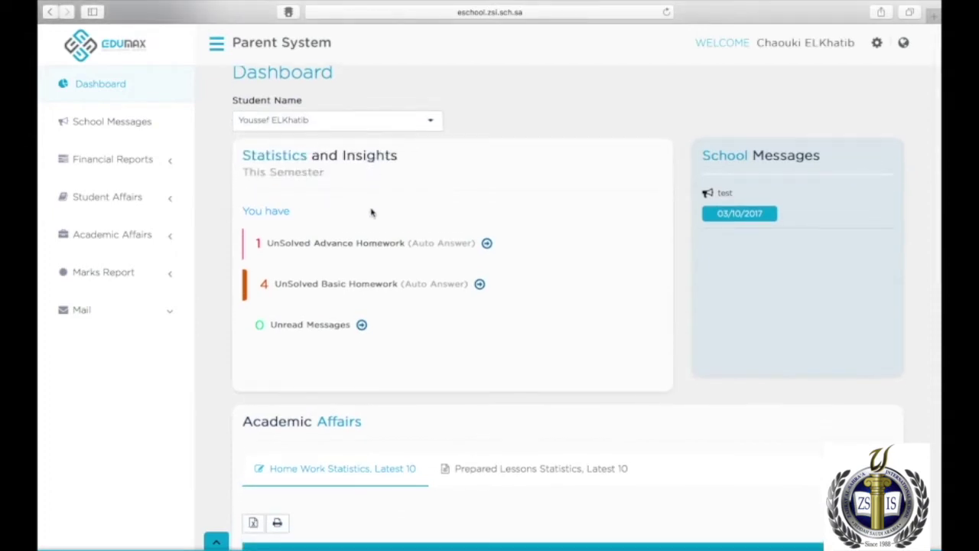
{"action": "scroll", "coordinate": [371, 213], "scroll_direction": "down", "scroll_amount": 3}
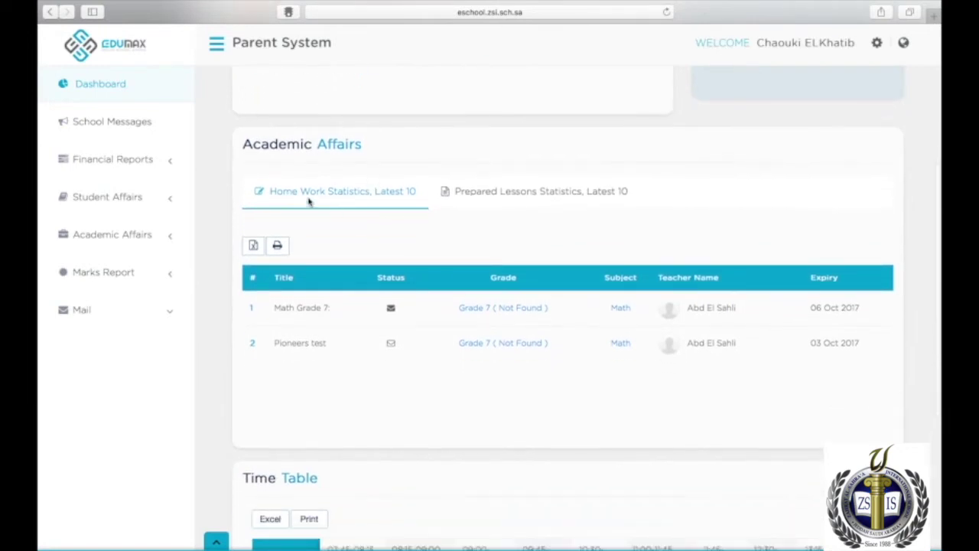
Compare the Prepared Lessons and Home Work statistics tables and print the weekly timetable.
{"action": "left_click", "coordinate": [520, 192]}
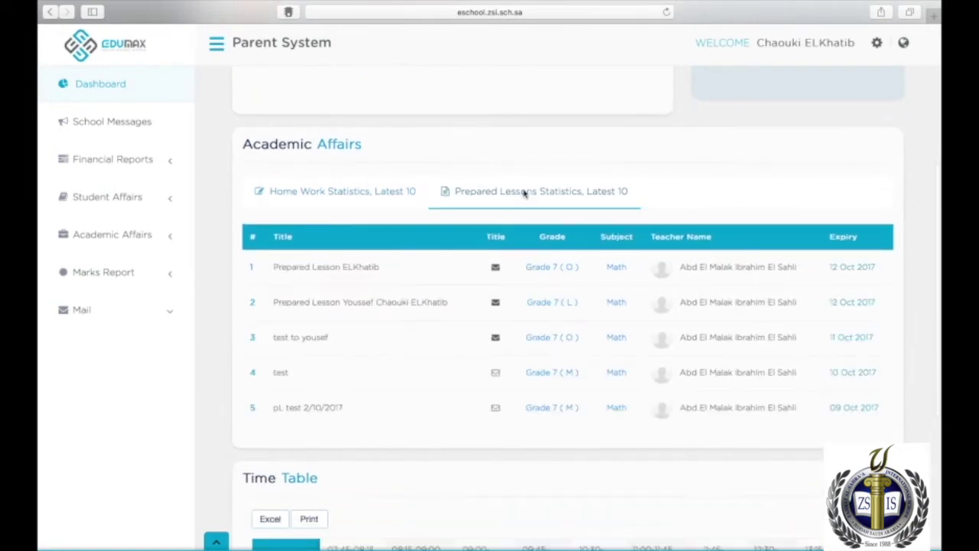
{"action": "left_click", "coordinate": [363, 192]}
{"action": "scroll", "coordinate": [362, 195], "scroll_direction": "down", "scroll_amount": 3}
{"action": "scroll", "coordinate": [361, 197], "scroll_direction": "down", "scroll_amount": 5}
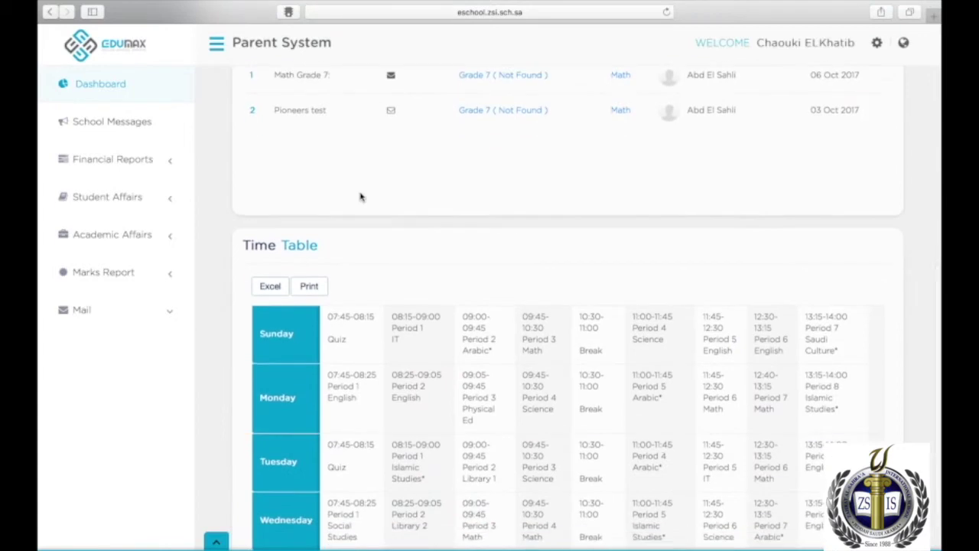
{"action": "left_click", "coordinate": [324, 200]}
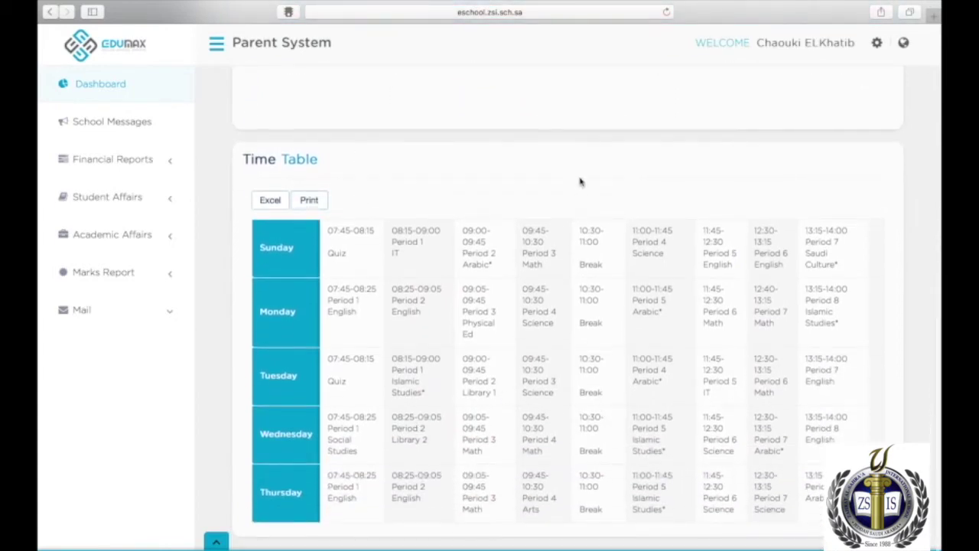
{"action": "scroll", "coordinate": [580, 181], "scroll_direction": "up", "scroll_amount": 15}
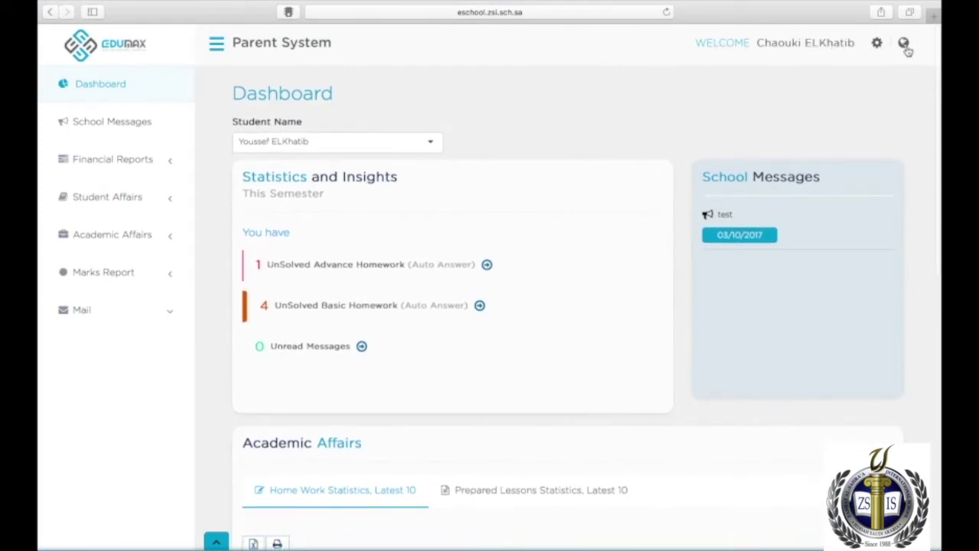
{"action": "left_click", "coordinate": [877, 43]}
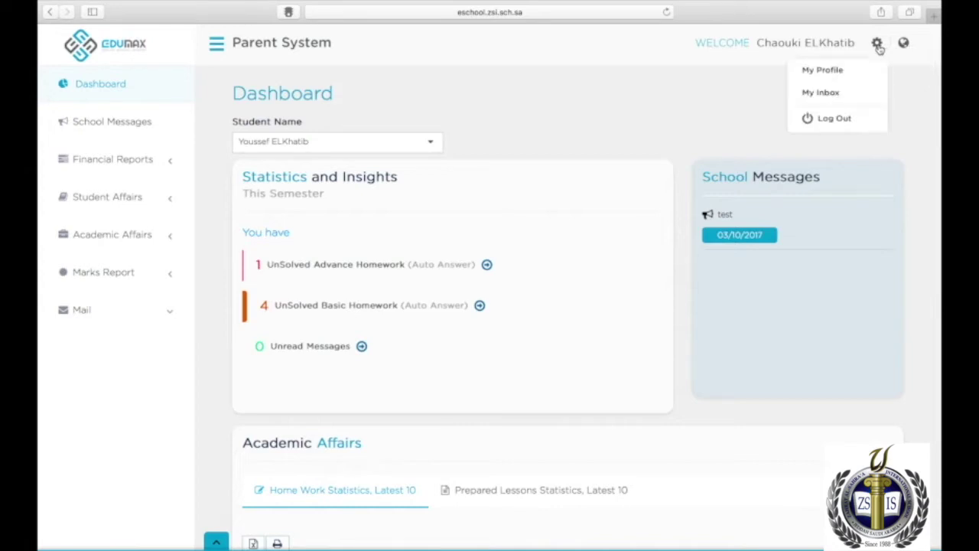
{"action": "left_click", "coordinate": [853, 74]}
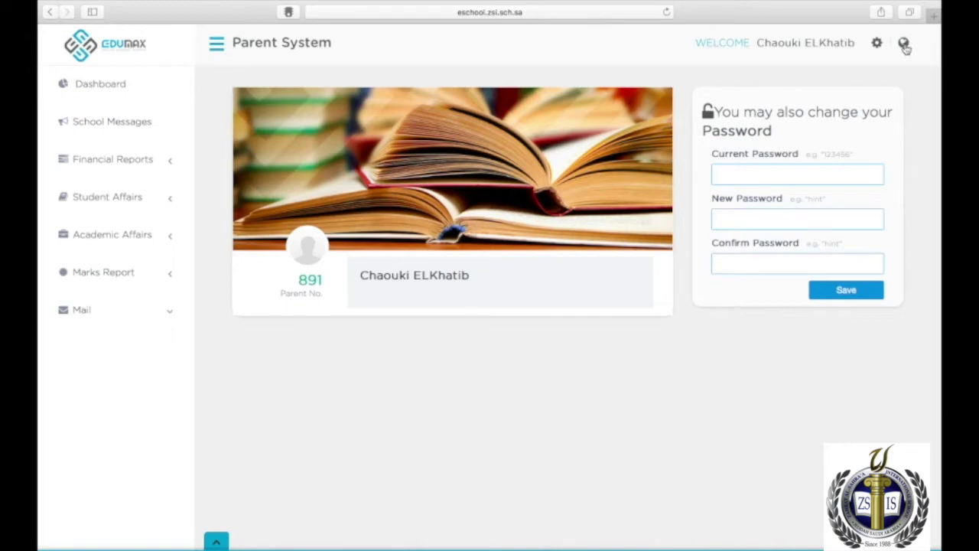
{"action": "left_click", "coordinate": [116, 94]}
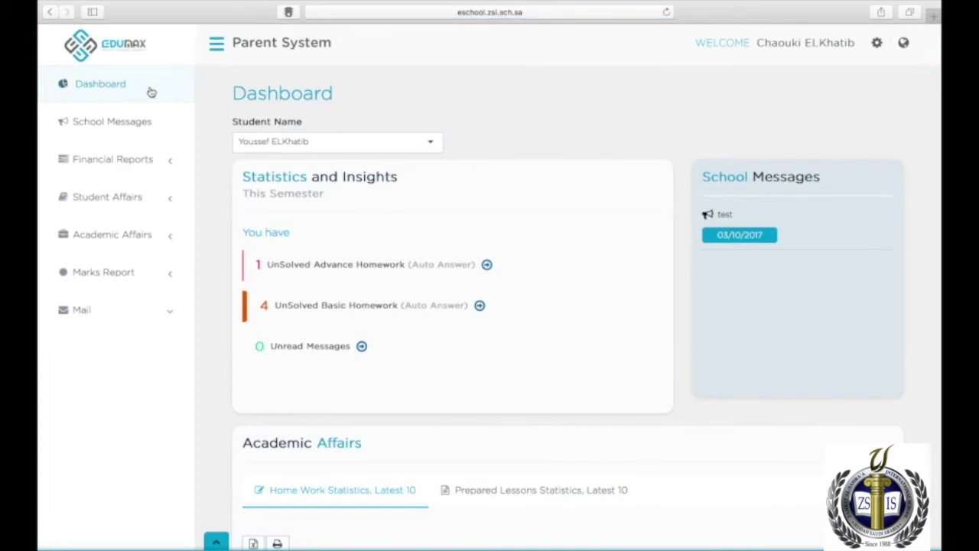
{"action": "left_click", "coordinate": [904, 44]}
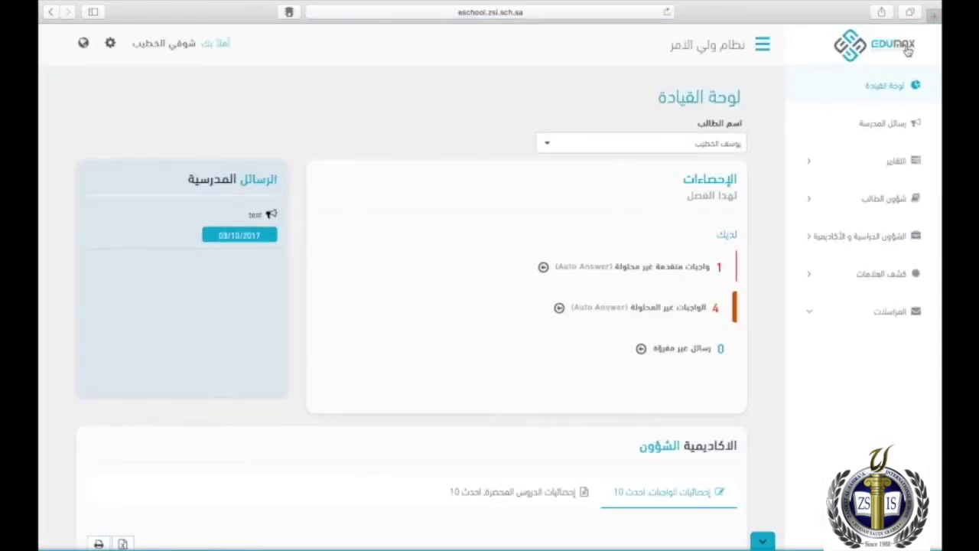
{"action": "scroll", "coordinate": [833, 273], "scroll_direction": "down", "scroll_amount": 3}
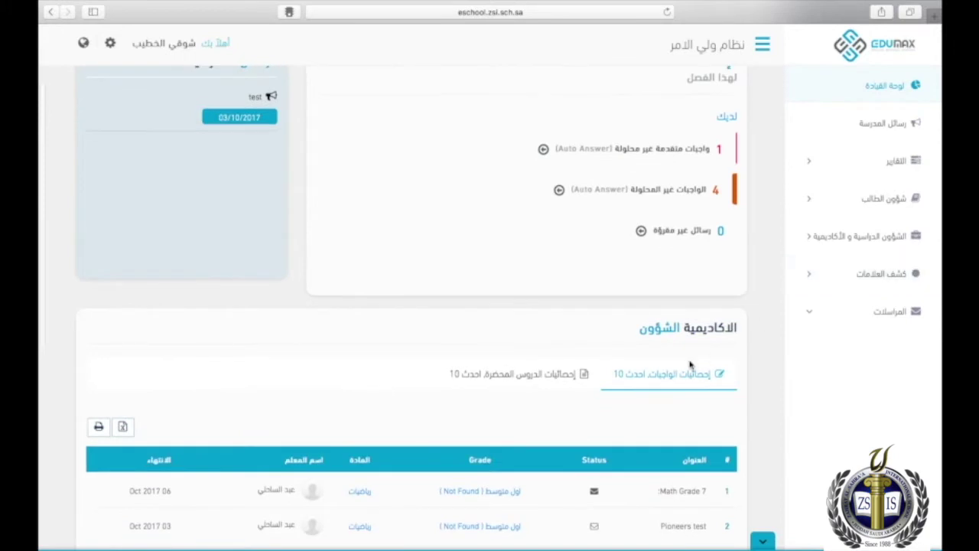
{"action": "scroll", "coordinate": [689, 364], "scroll_direction": "down", "scroll_amount": 10}
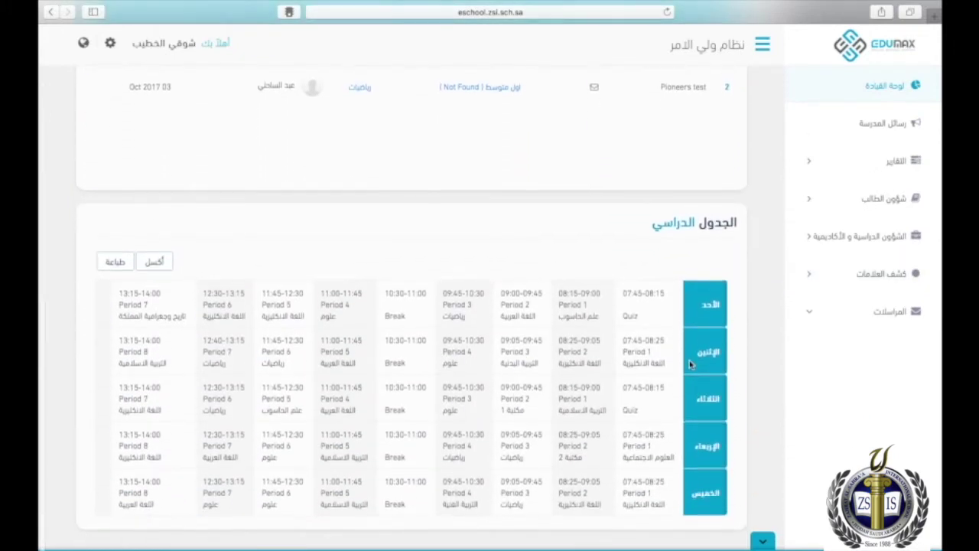
{"action": "scroll", "coordinate": [689, 365], "scroll_direction": "up", "scroll_amount": 12}
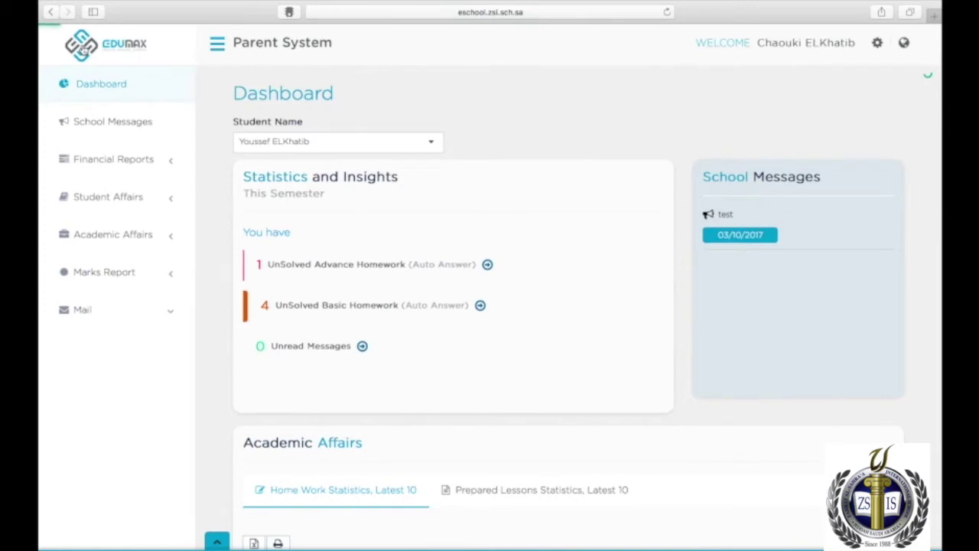
{"action": "left_click", "coordinate": [165, 130]}
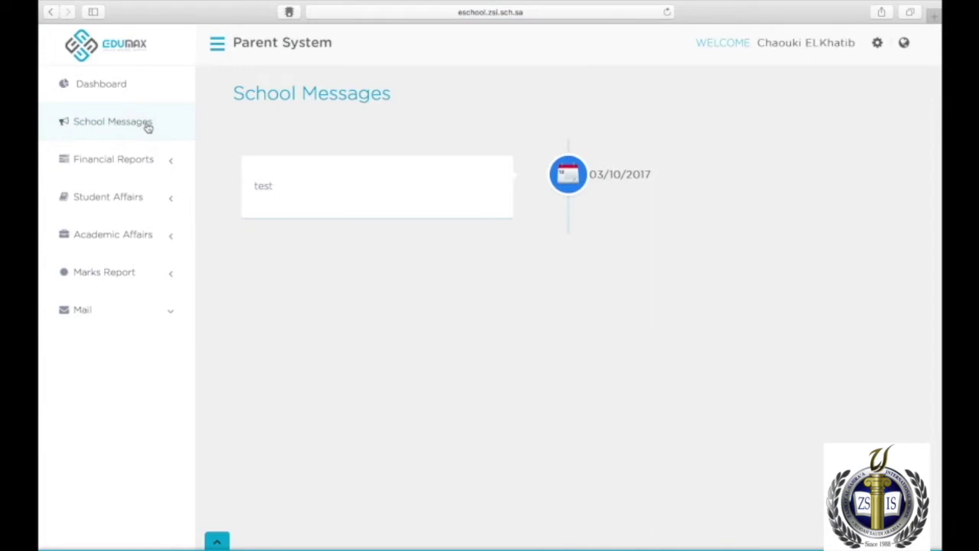
Open Financial Reports > Parent Statement and search academic year 2017-2018.
{"action": "left_click", "coordinate": [125, 159]}
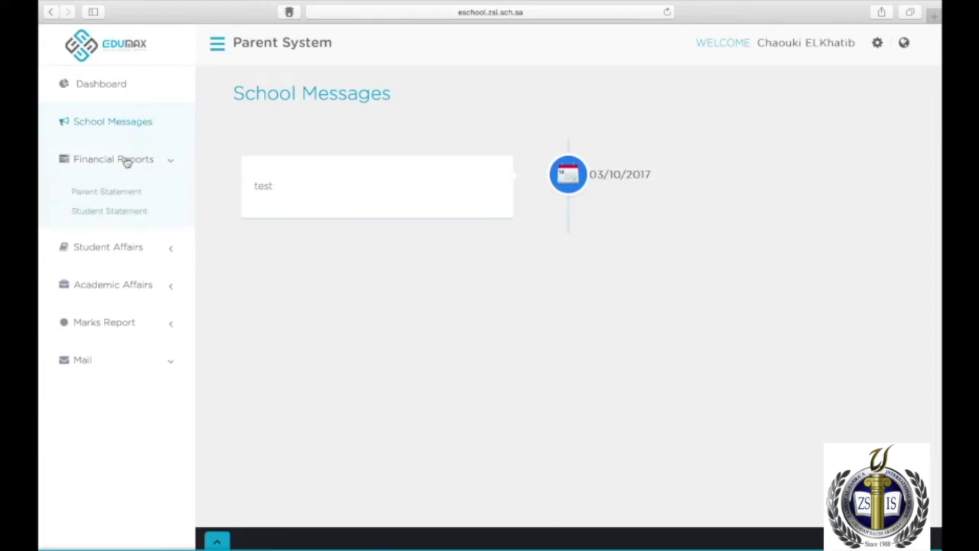
{"action": "left_click", "coordinate": [115, 198]}
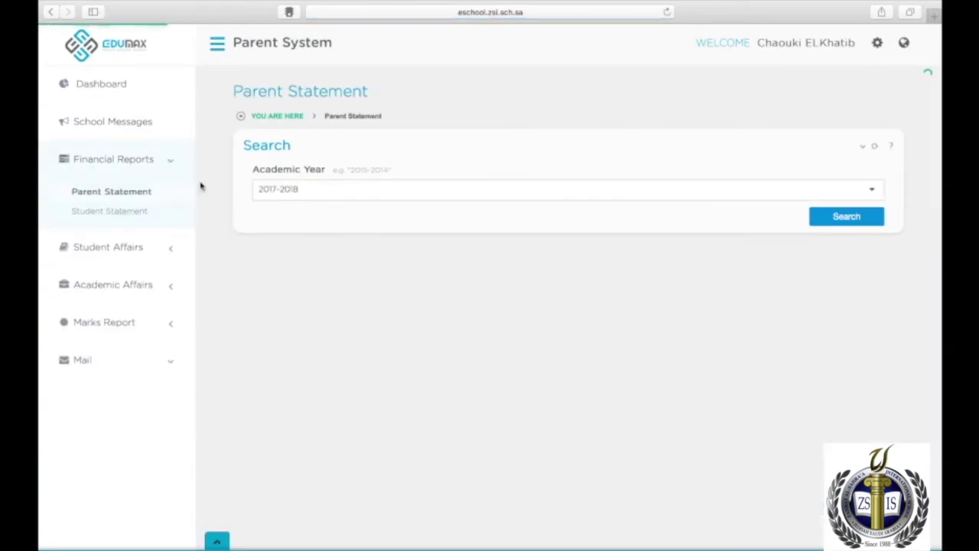
{"action": "left_click", "coordinate": [528, 183]}
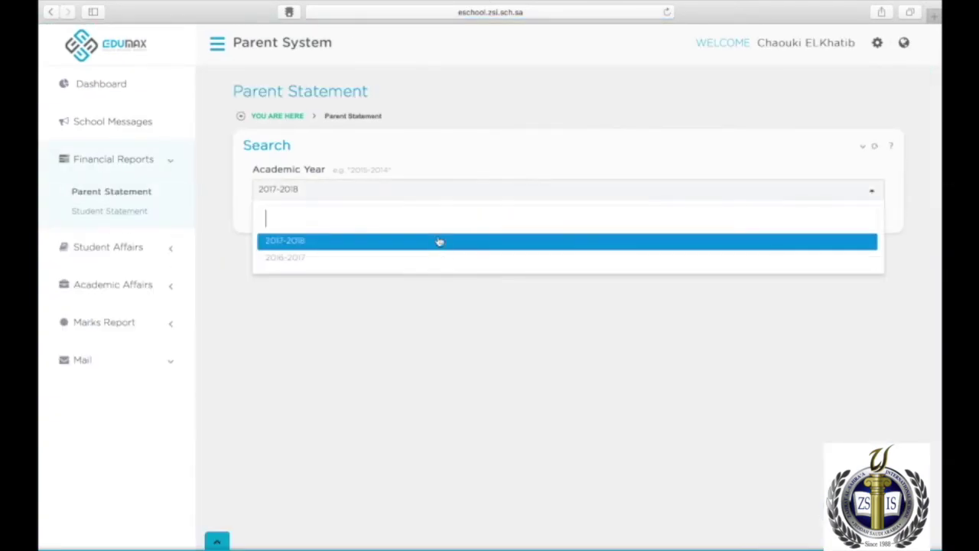
{"action": "left_click", "coordinate": [468, 157]}
{"action": "left_click", "coordinate": [837, 224]}
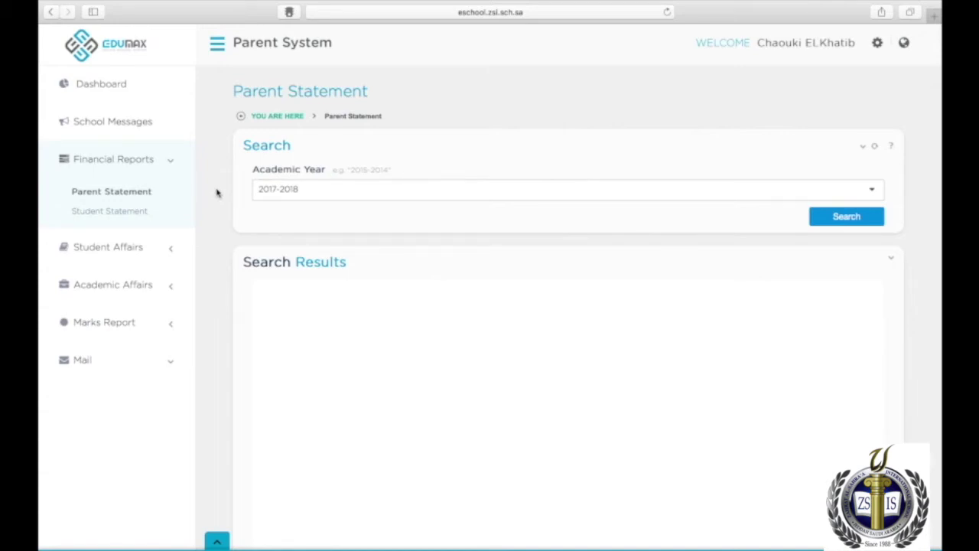
Filter the Student Statement by academic year 2017-2018 and the child, and expand Student Affairs.
{"action": "left_click", "coordinate": [150, 219]}
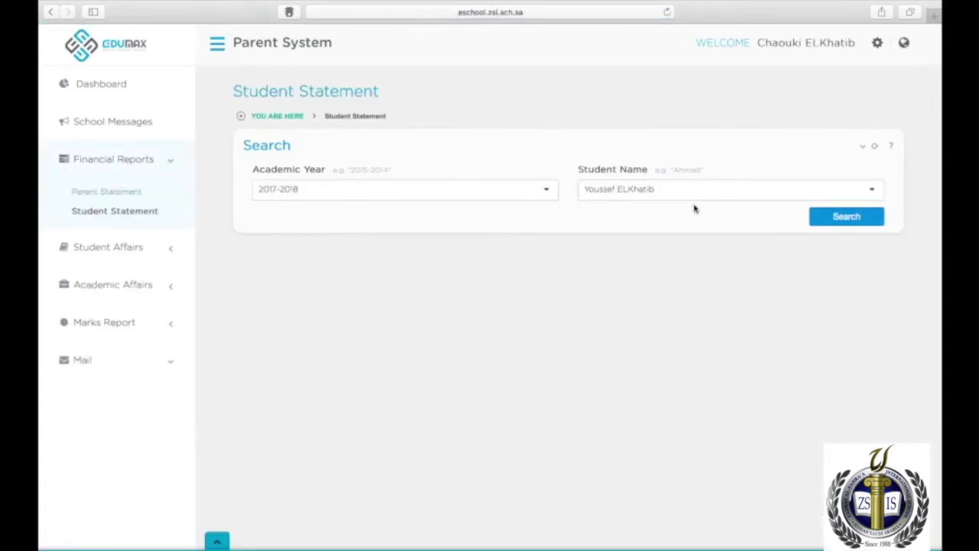
{"action": "left_click", "coordinate": [552, 197]}
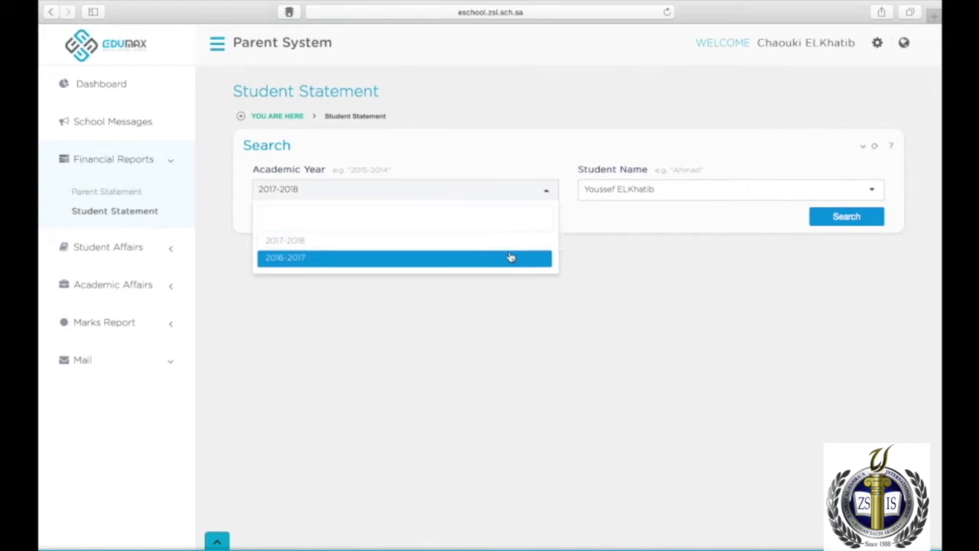
{"action": "left_click", "coordinate": [669, 202]}
{"action": "left_click", "coordinate": [669, 199]}
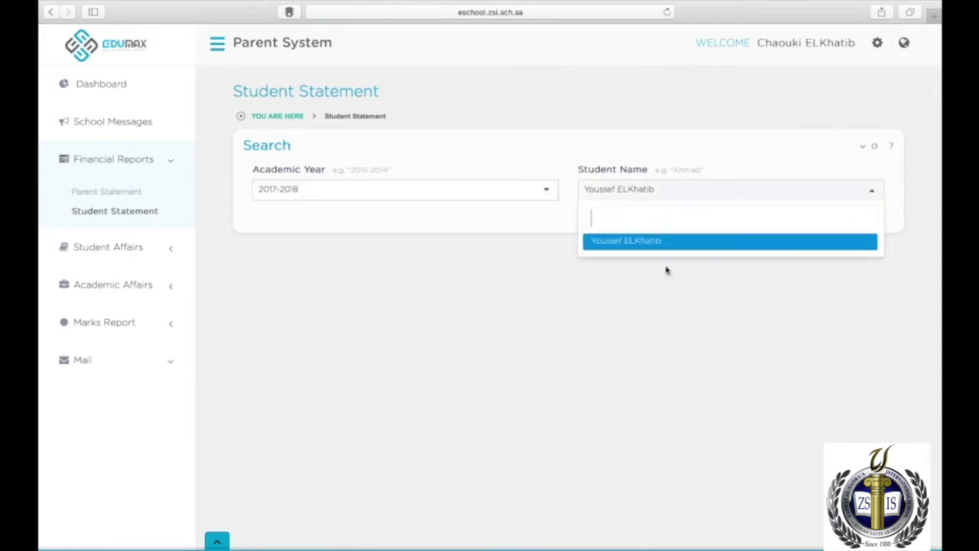
{"action": "left_click", "coordinate": [669, 305]}
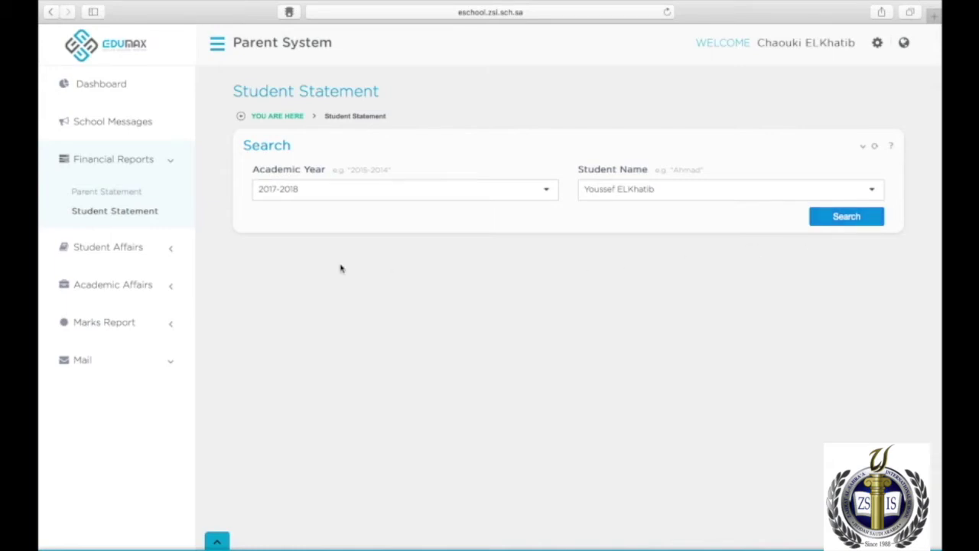
{"action": "left_click", "coordinate": [120, 250]}
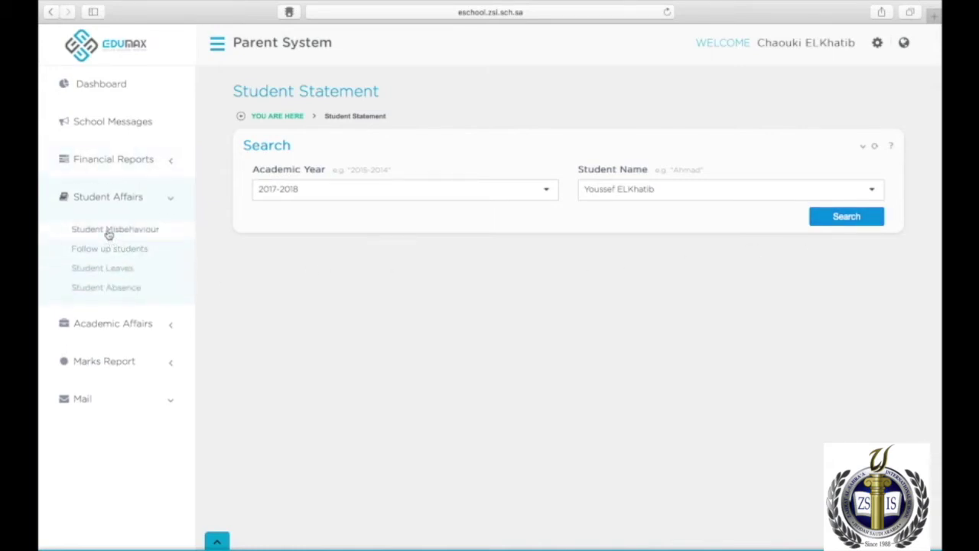
Browse the Student Misbehaviour, Follow up students and Student Leaves pages.
{"action": "left_click", "coordinate": [109, 233]}
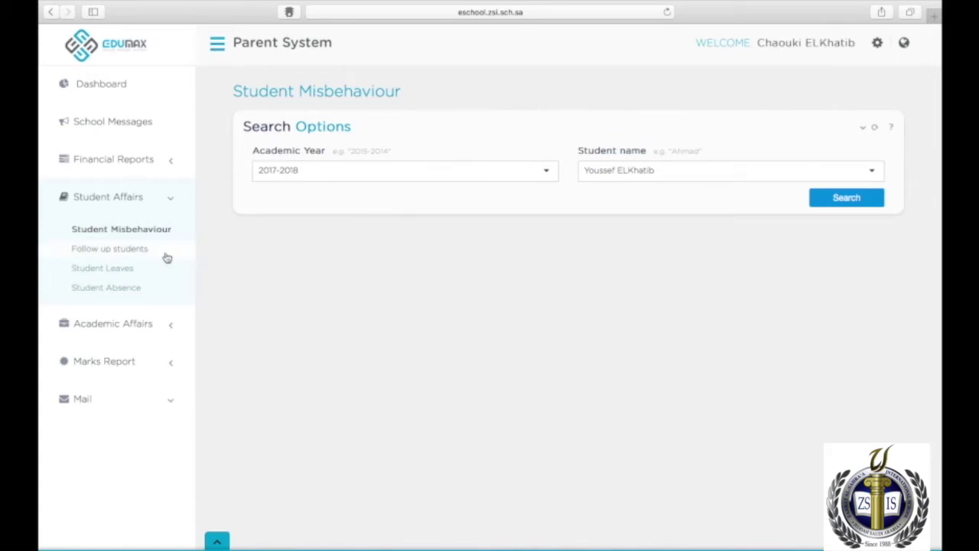
{"action": "left_click", "coordinate": [126, 258]}
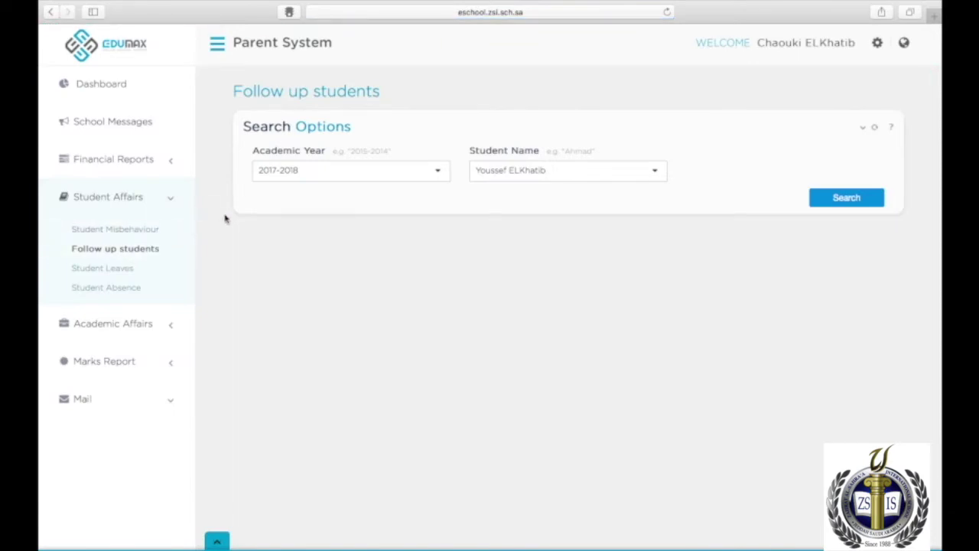
{"action": "left_click", "coordinate": [105, 270]}
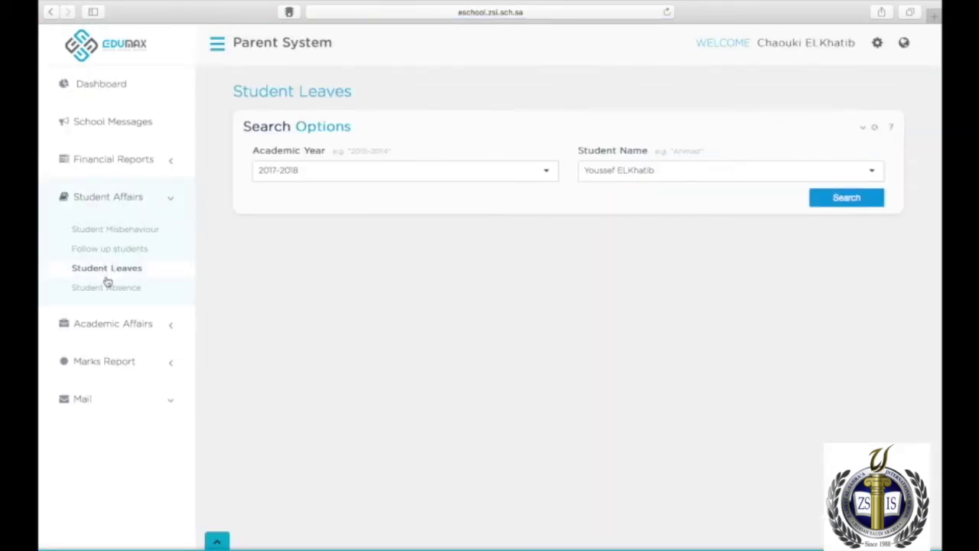
Search Student Absence for academic year 2016-2017, listing seven unexcused absences.
{"action": "left_click", "coordinate": [112, 294]}
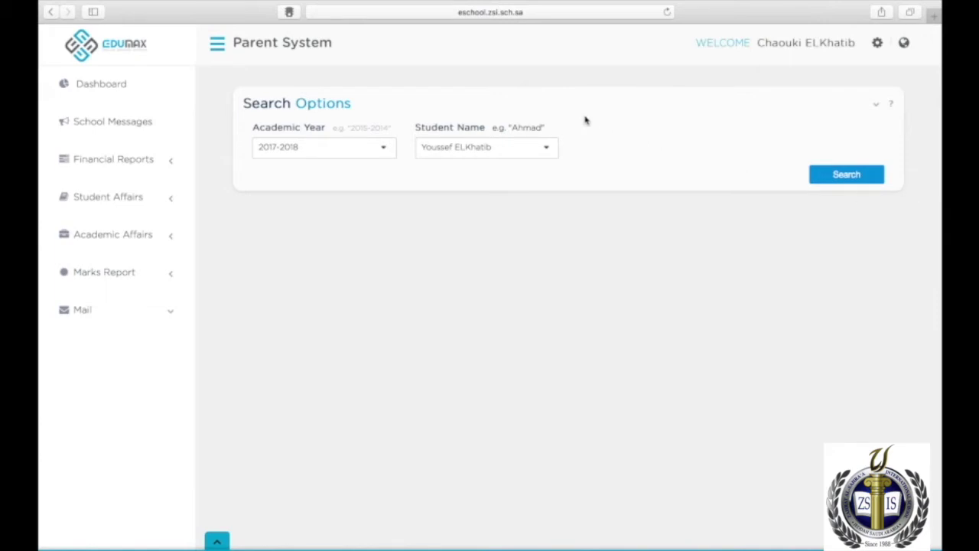
{"action": "left_click", "coordinate": [369, 147]}
{"action": "left_click", "coordinate": [293, 212]}
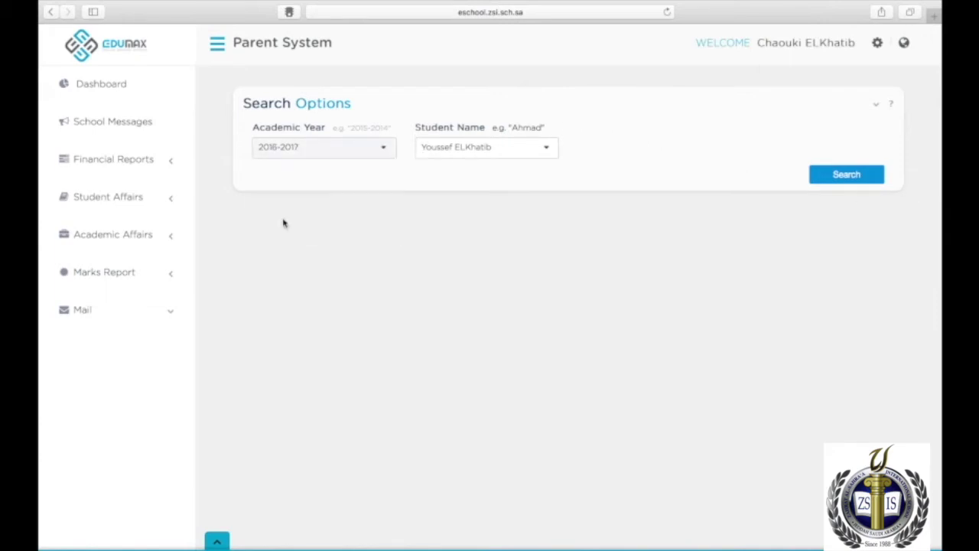
{"action": "left_click", "coordinate": [826, 181]}
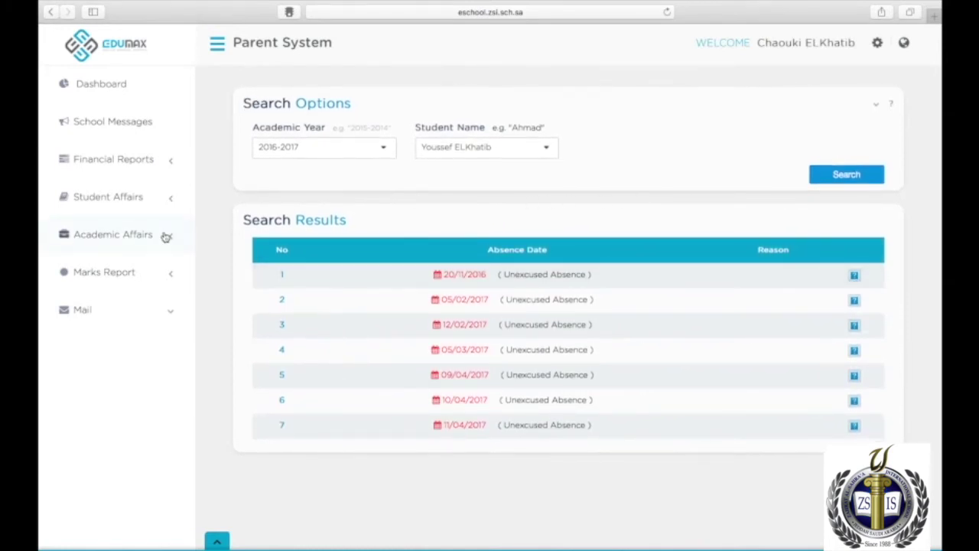
{"action": "left_click", "coordinate": [139, 240]}
Search first-semester homework for Week 4, which returns no data.
{"action": "left_click", "coordinate": [108, 270]}
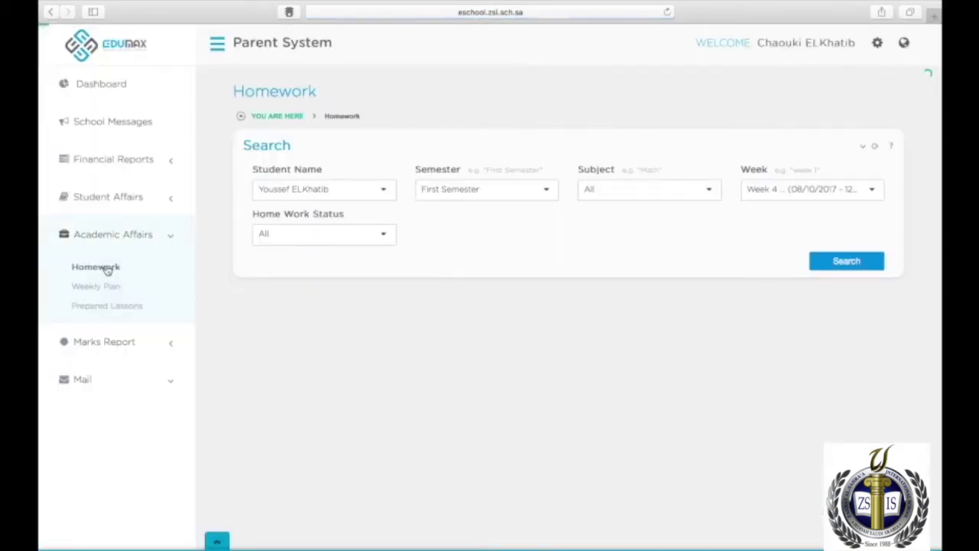
{"action": "left_click", "coordinate": [801, 196]}
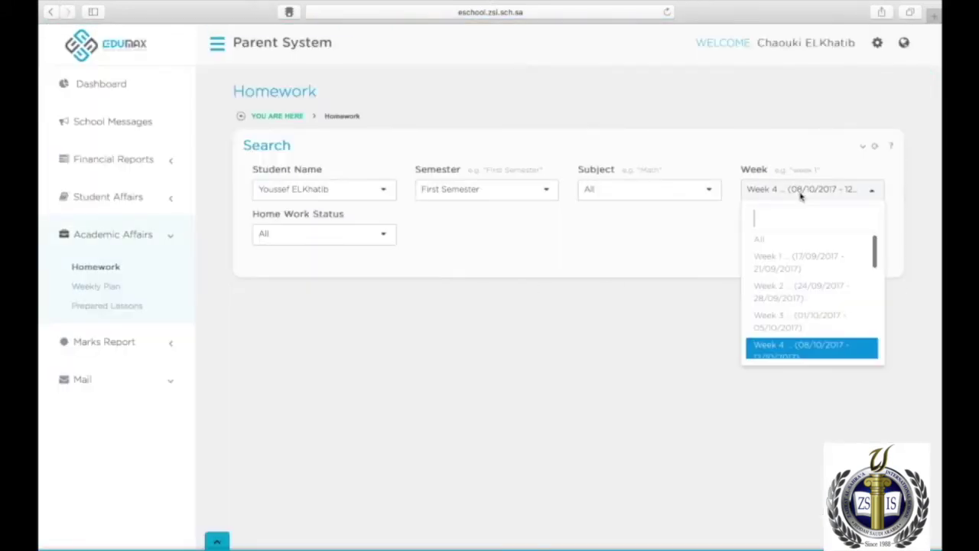
{"action": "left_click", "coordinate": [913, 226]}
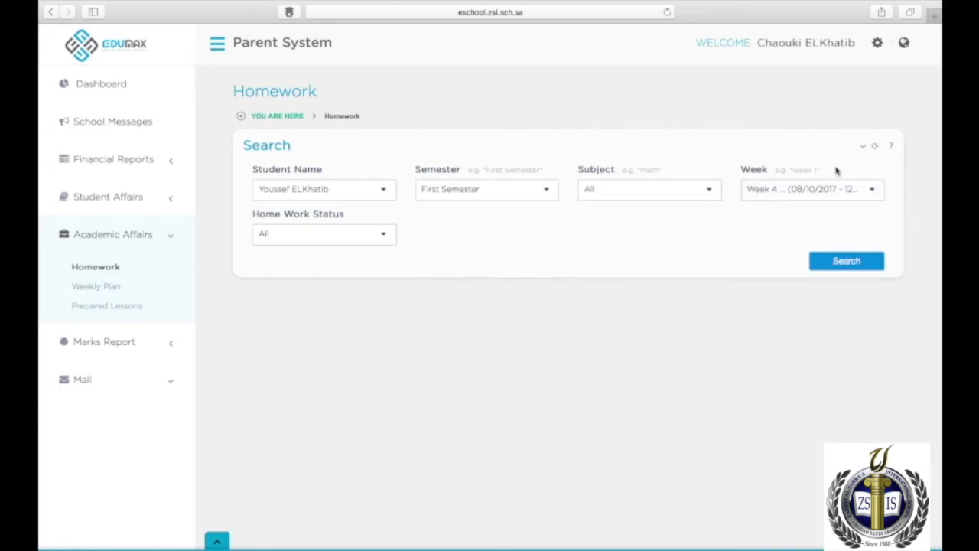
{"action": "left_click", "coordinate": [834, 262]}
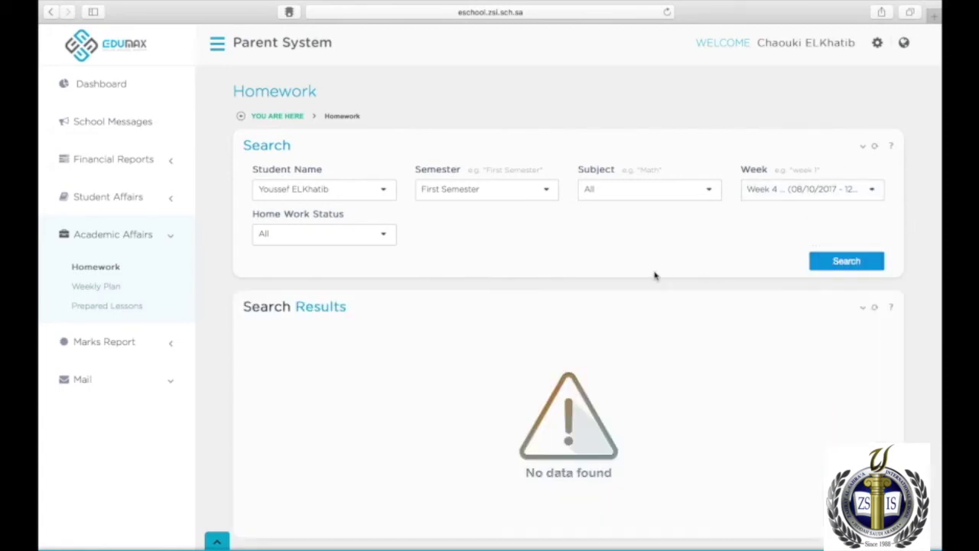
Re-run the homework search with Week set to All, showing two Math assignments.
{"action": "left_click", "coordinate": [778, 197]}
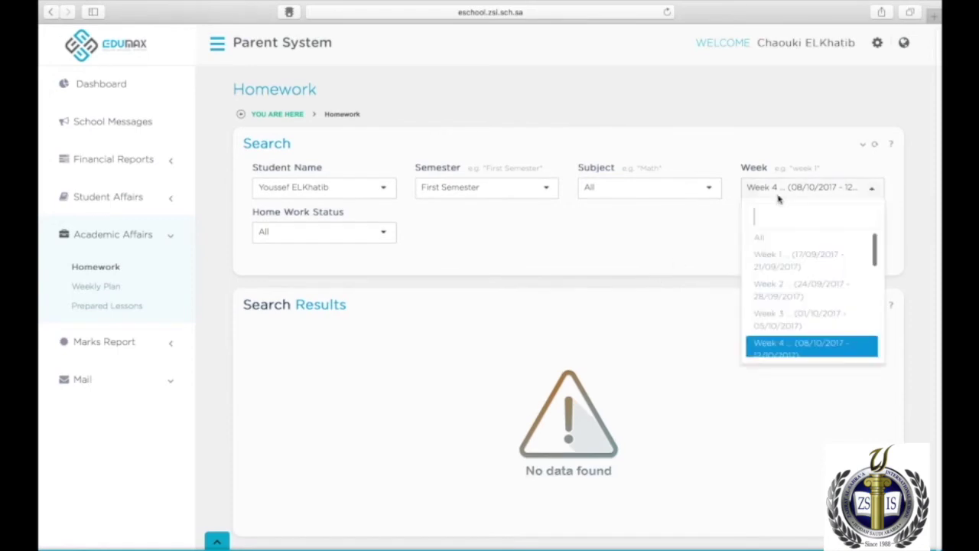
{"action": "left_click", "coordinate": [780, 239]}
{"action": "left_click", "coordinate": [843, 262]}
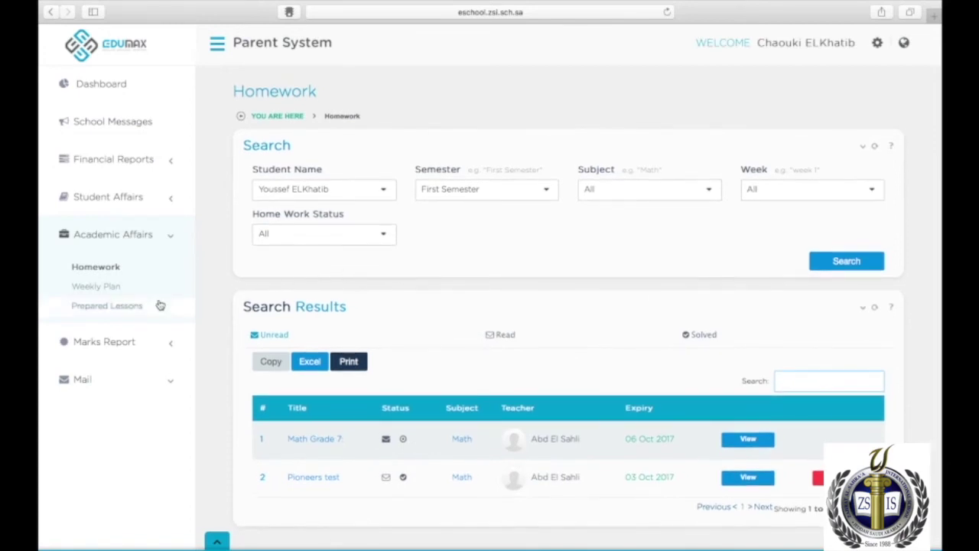
{"action": "left_click", "coordinate": [105, 292]}
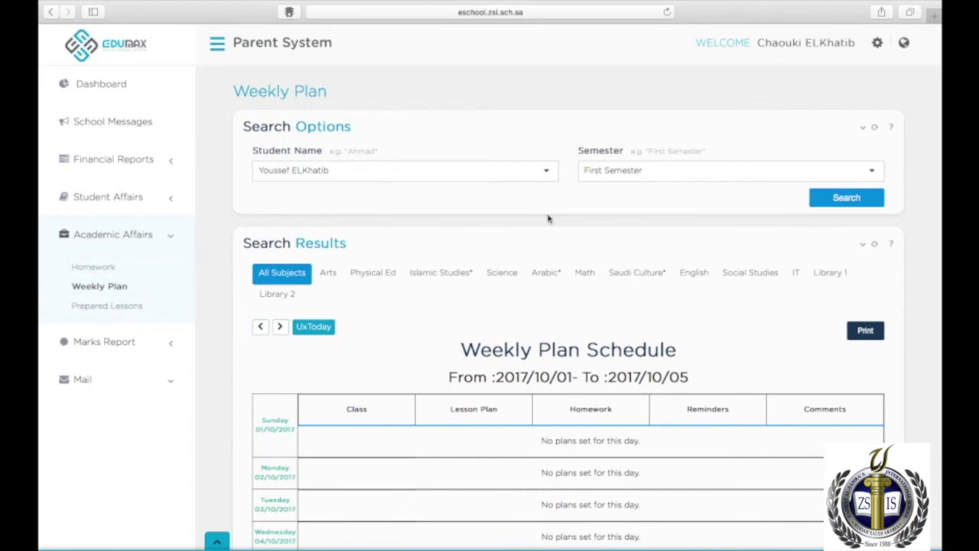
Search Prepared Lessons with Week set to All and scroll through the results.
{"action": "left_click", "coordinate": [120, 306]}
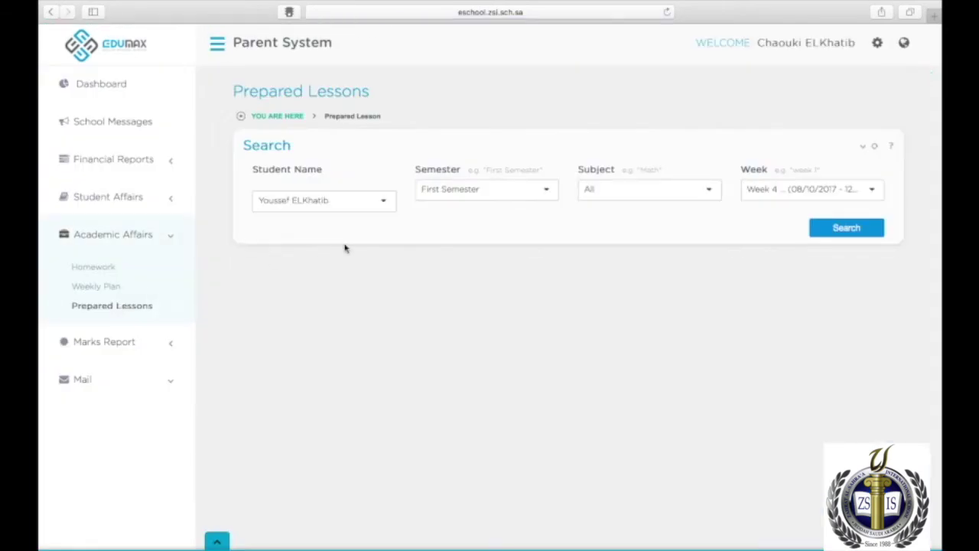
{"action": "left_click", "coordinate": [841, 200]}
{"action": "scroll", "coordinate": [796, 240], "scroll_direction": "up", "scroll_amount": 3}
{"action": "left_click", "coordinate": [795, 240]}
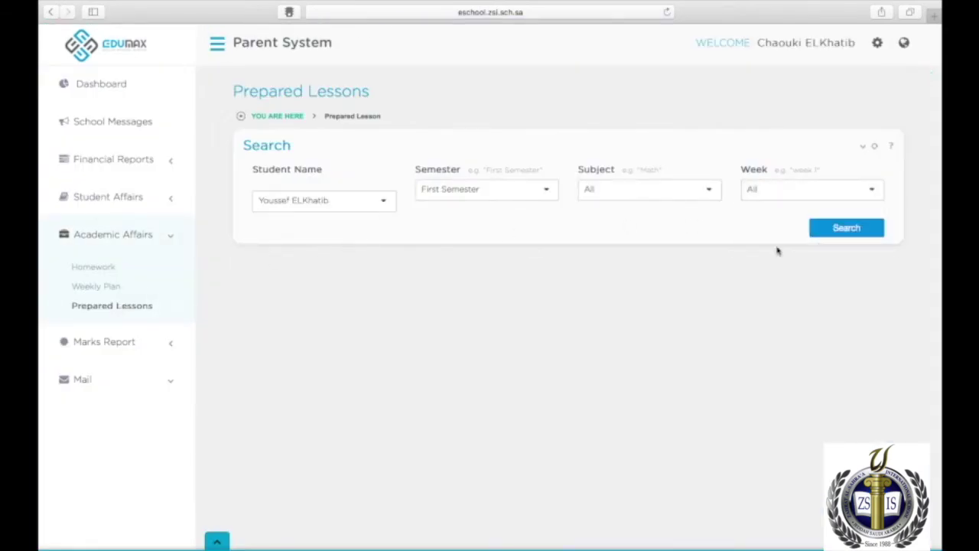
{"action": "left_click", "coordinate": [860, 234]}
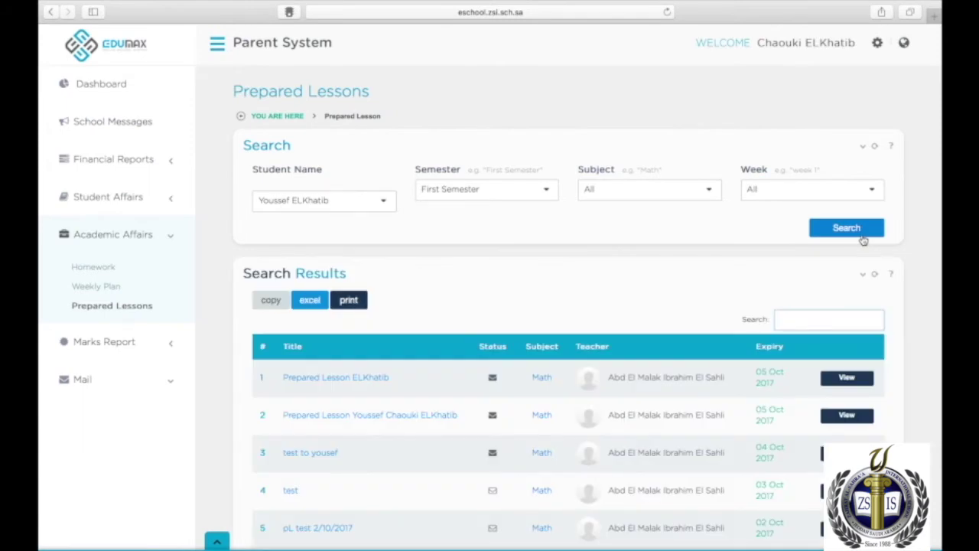
{"action": "scroll", "coordinate": [708, 282], "scroll_direction": "down", "scroll_amount": 3}
{"action": "scroll", "coordinate": [708, 281], "scroll_direction": "up", "scroll_amount": 3}
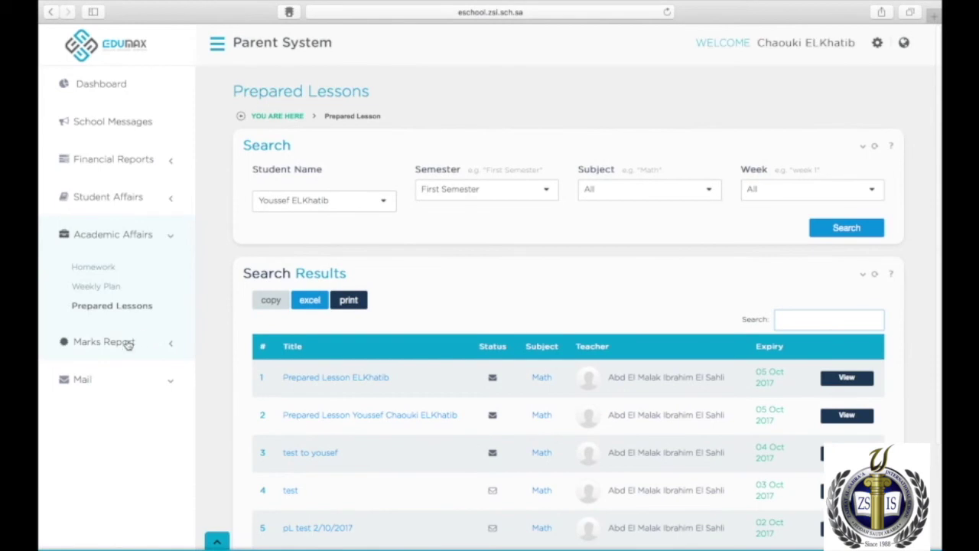
{"action": "left_click", "coordinate": [128, 343]}
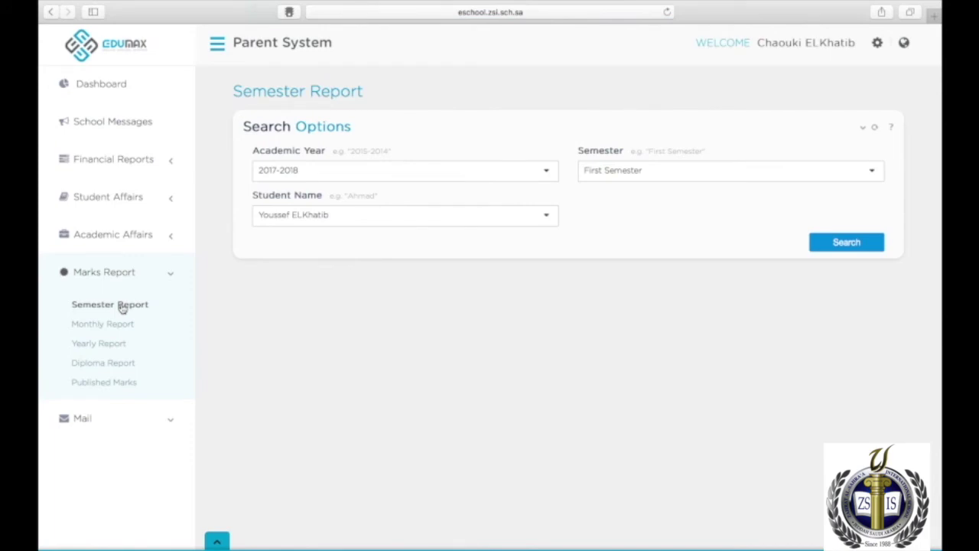
Generate the first-semester report card, then the Monthly Report for the Midterm exam.
{"action": "left_click", "coordinate": [833, 248]}
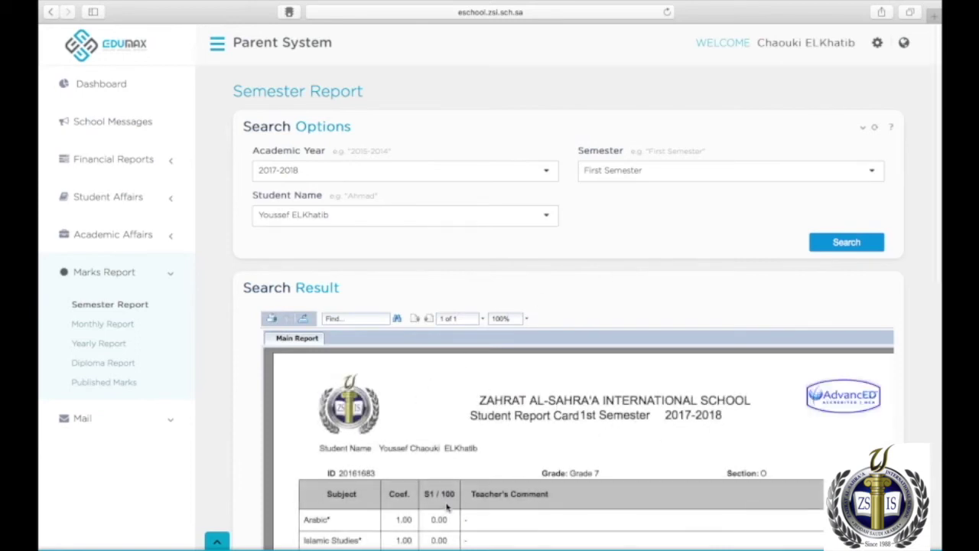
{"action": "left_click", "coordinate": [109, 327]}
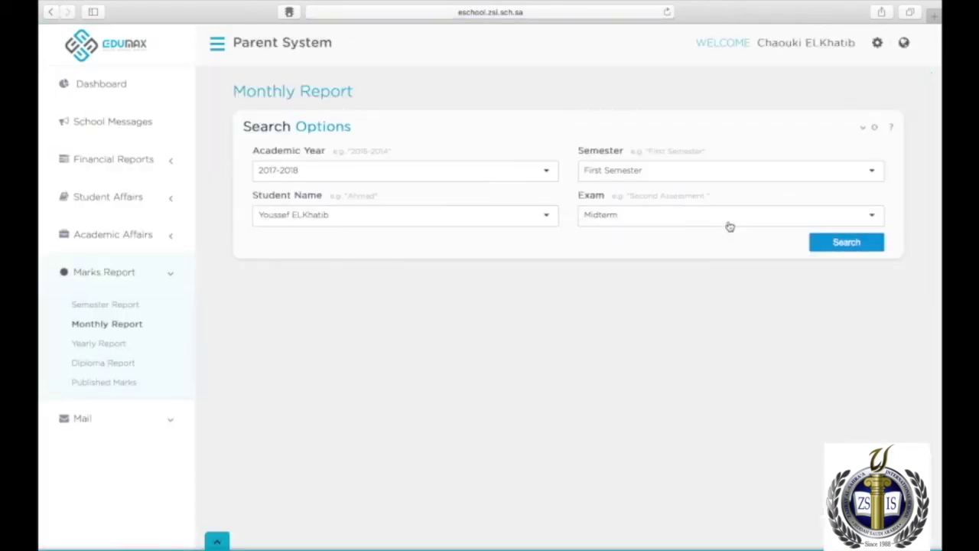
{"action": "left_click", "coordinate": [728, 225]}
{"action": "left_click", "coordinate": [727, 266]}
{"action": "left_click", "coordinate": [843, 244]}
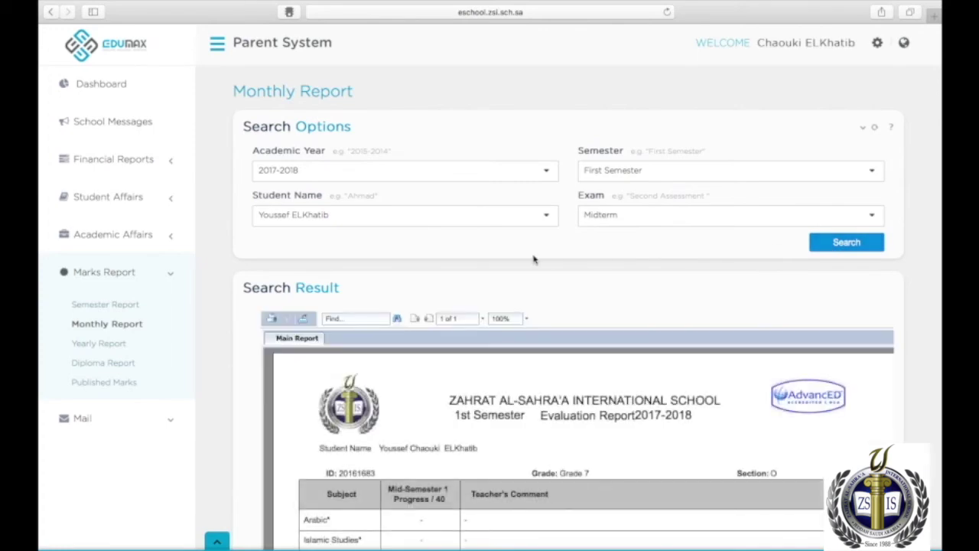
{"action": "scroll", "coordinate": [462, 482], "scroll_direction": "down", "scroll_amount": 3}
{"action": "scroll", "coordinate": [462, 478], "scroll_direction": "up", "scroll_amount": 3}
Generate the 2016-2017 Yearly Report, then move through Diploma Report to Published Marks.
{"action": "left_click", "coordinate": [117, 349]}
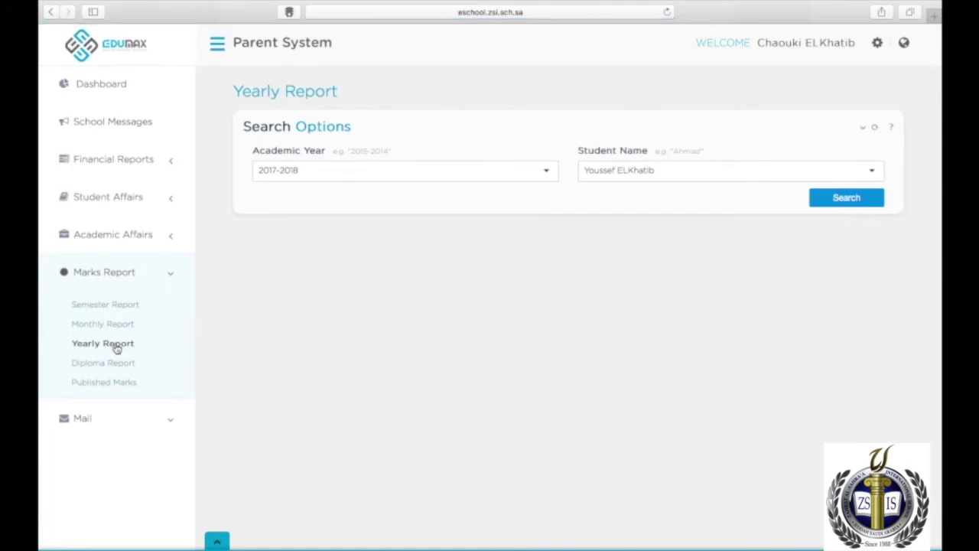
{"action": "left_click", "coordinate": [497, 172]}
{"action": "left_click", "coordinate": [394, 235]}
{"action": "left_click", "coordinate": [836, 201]}
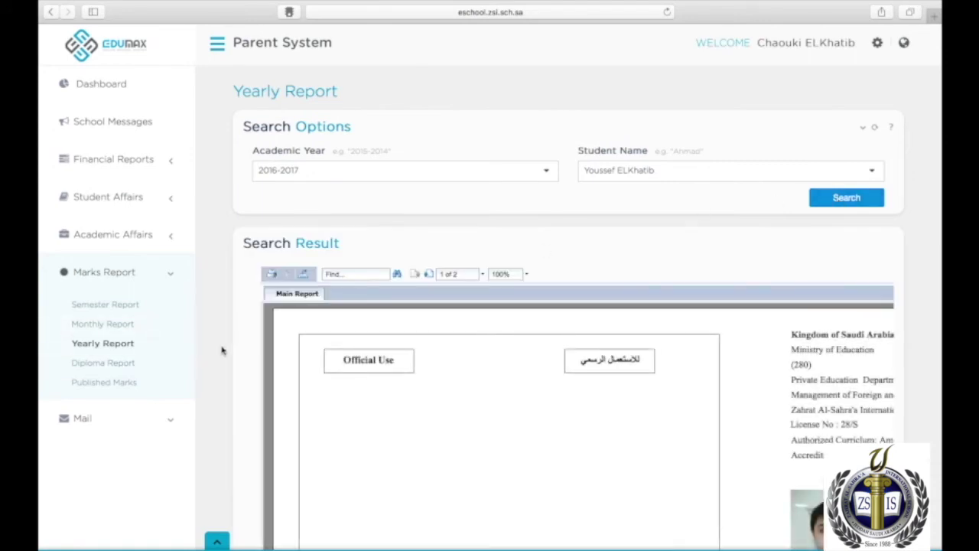
{"action": "left_click", "coordinate": [128, 371]}
{"action": "left_click", "coordinate": [107, 392]}
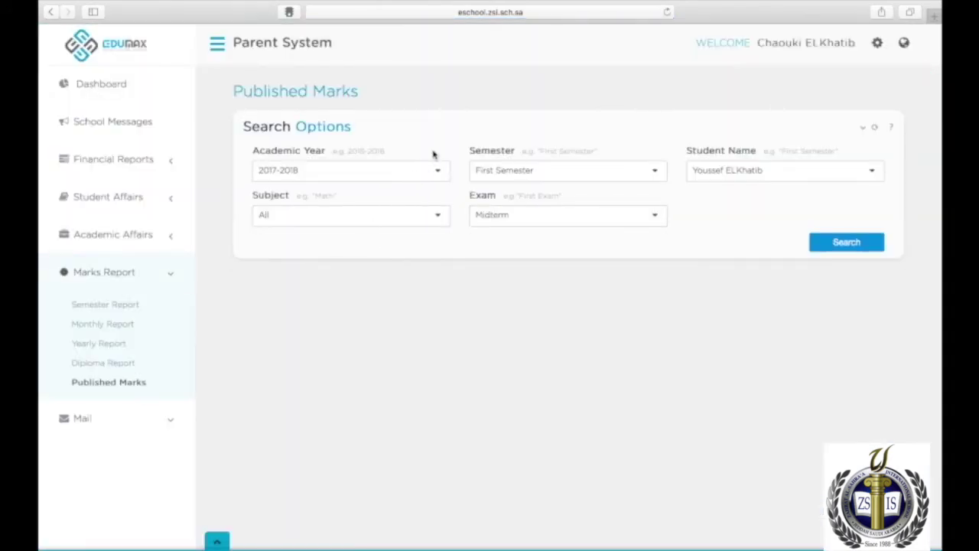
Search Published Marks for 2016-2017, All subjects, Midterm, and scroll the progress report.
{"action": "left_click", "coordinate": [425, 174]}
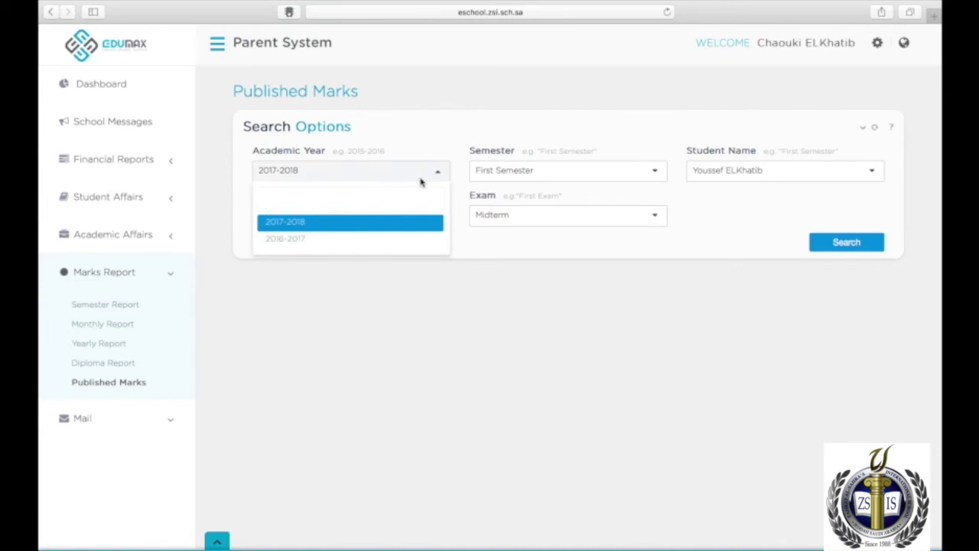
{"action": "left_click", "coordinate": [370, 239]}
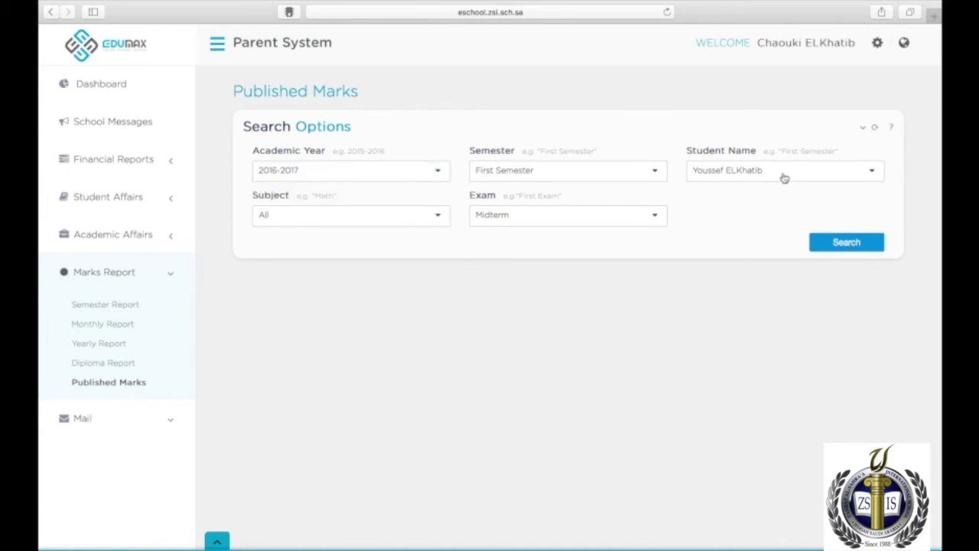
{"action": "left_click", "coordinate": [383, 225]}
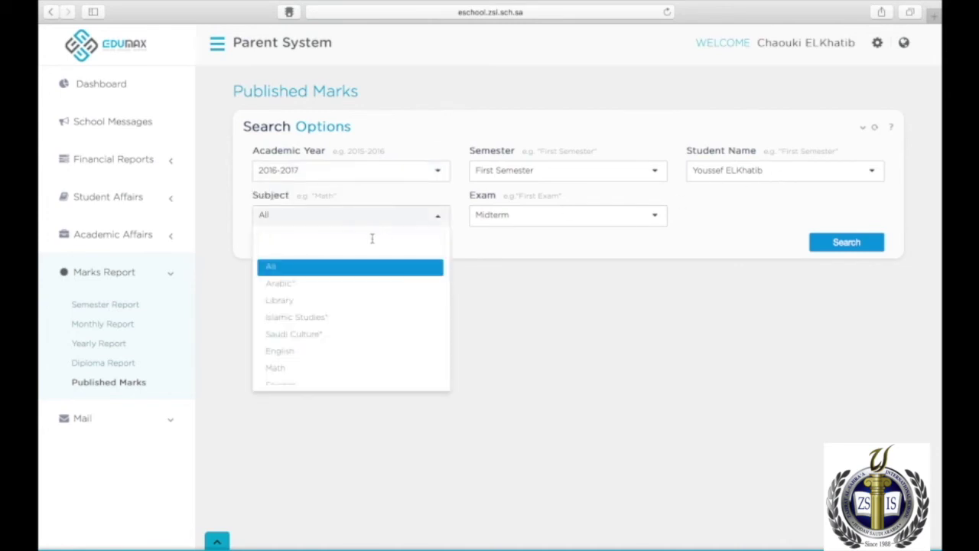
{"action": "left_click", "coordinate": [385, 223]}
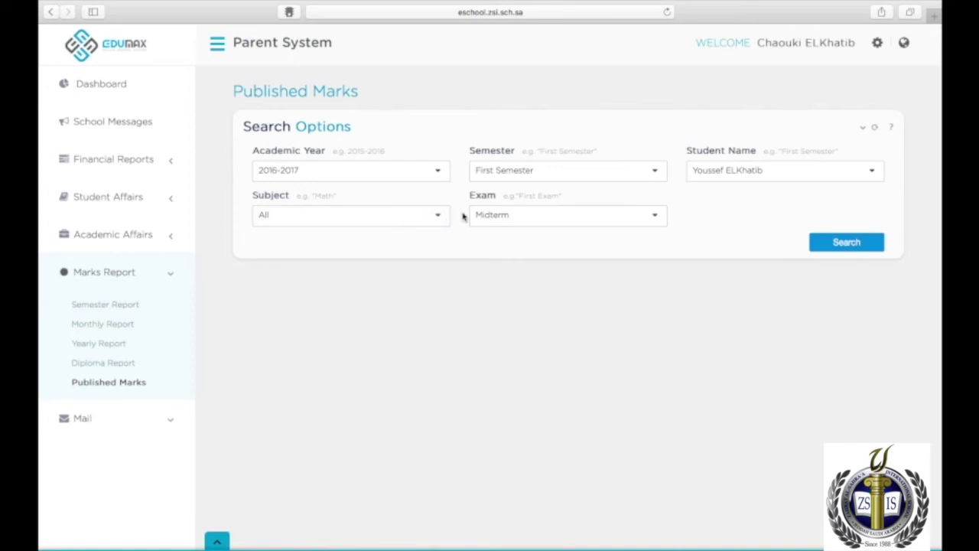
{"action": "left_click", "coordinate": [621, 227]}
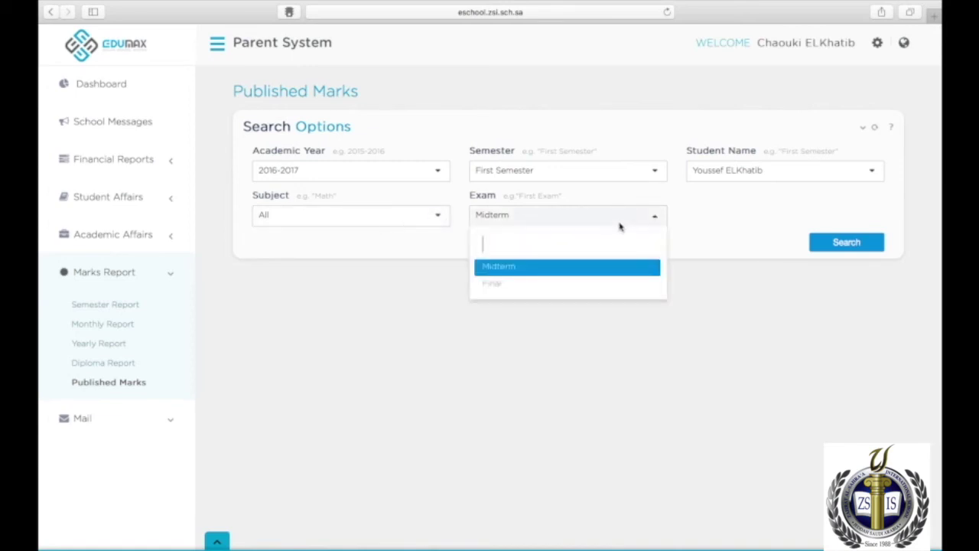
{"action": "left_click", "coordinate": [621, 226]}
{"action": "left_click", "coordinate": [841, 243]}
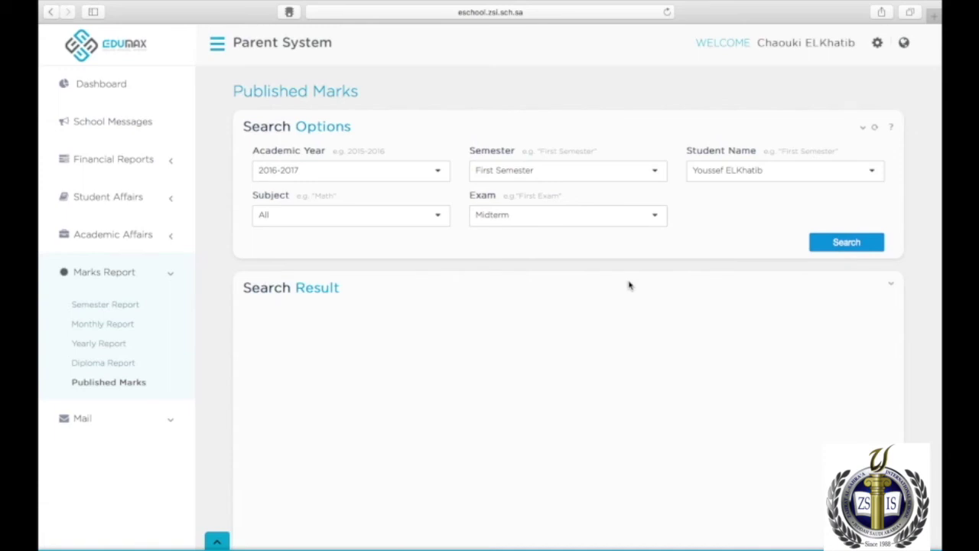
{"action": "scroll", "coordinate": [629, 285], "scroll_direction": "down", "scroll_amount": 8}
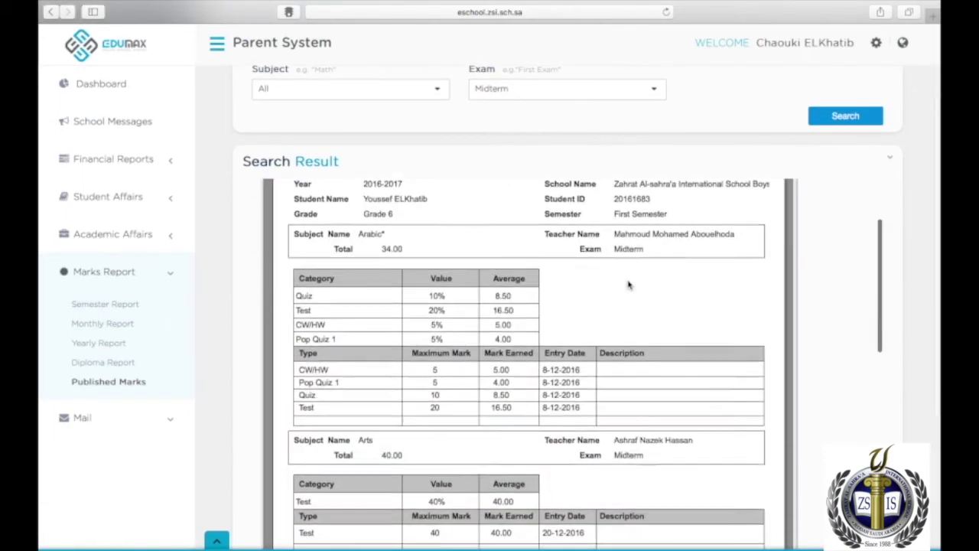
{"action": "scroll", "coordinate": [628, 286], "scroll_direction": "down", "scroll_amount": 10}
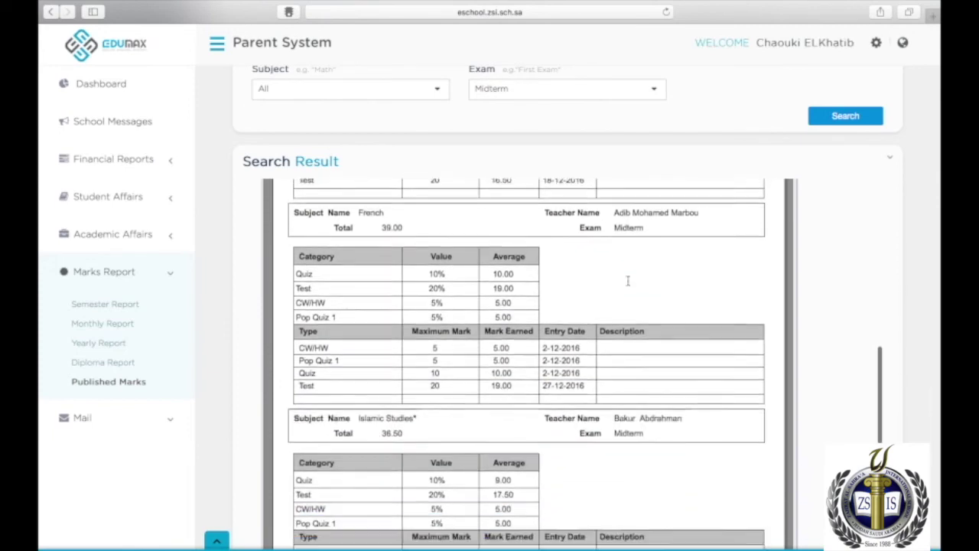
{"action": "scroll", "coordinate": [628, 285], "scroll_direction": "up", "scroll_amount": 12}
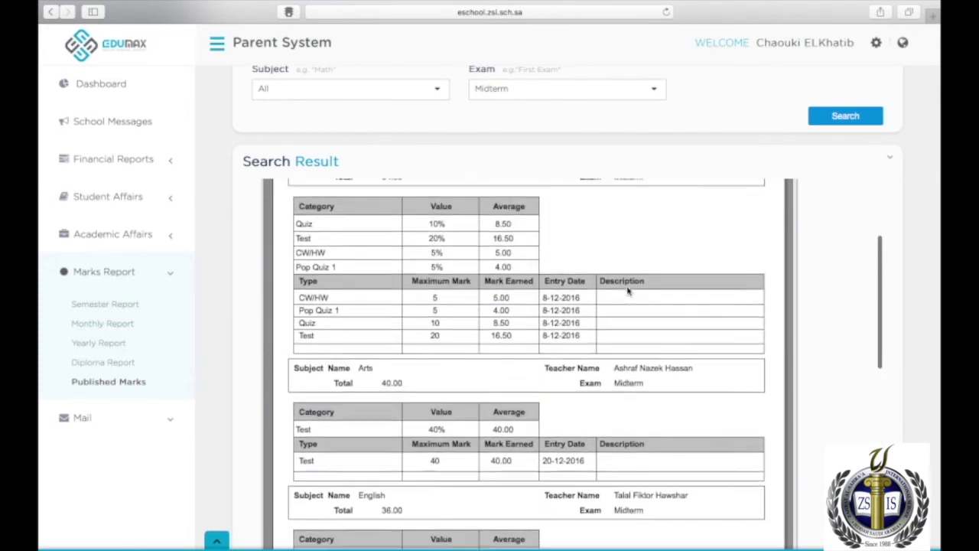
{"action": "scroll", "coordinate": [627, 289], "scroll_direction": "up", "scroll_amount": 6}
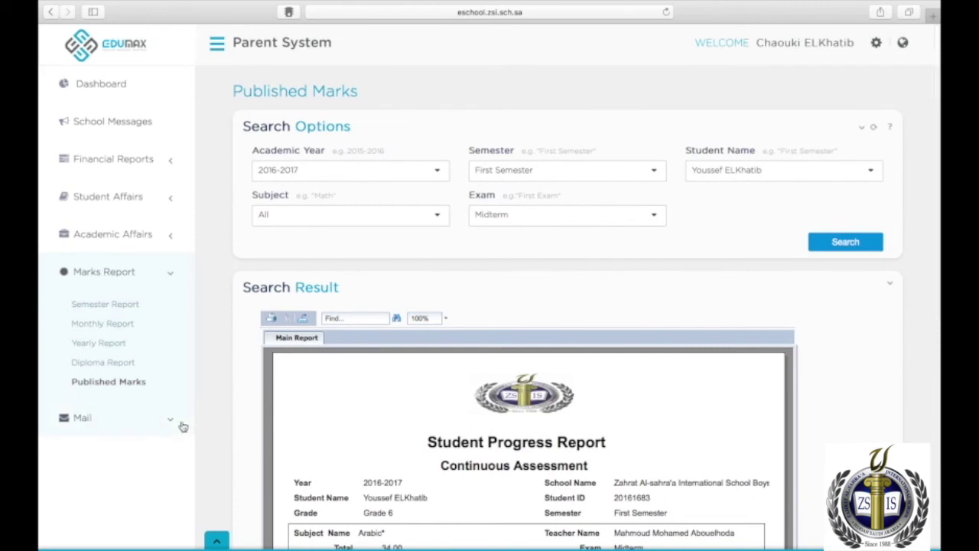
Start a new message from the Mail menu and look through the compose form.
{"action": "left_click", "coordinate": [141, 421]}
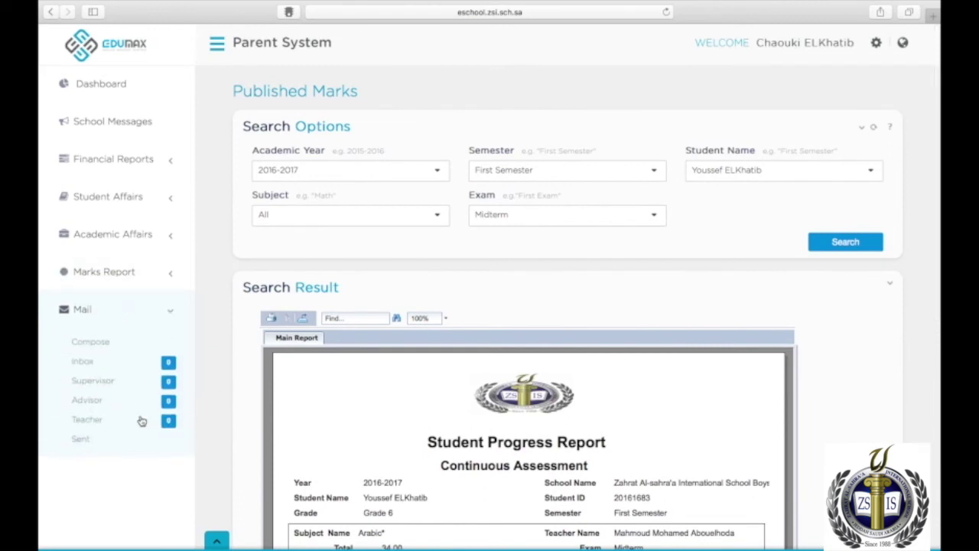
{"action": "left_click", "coordinate": [137, 343]}
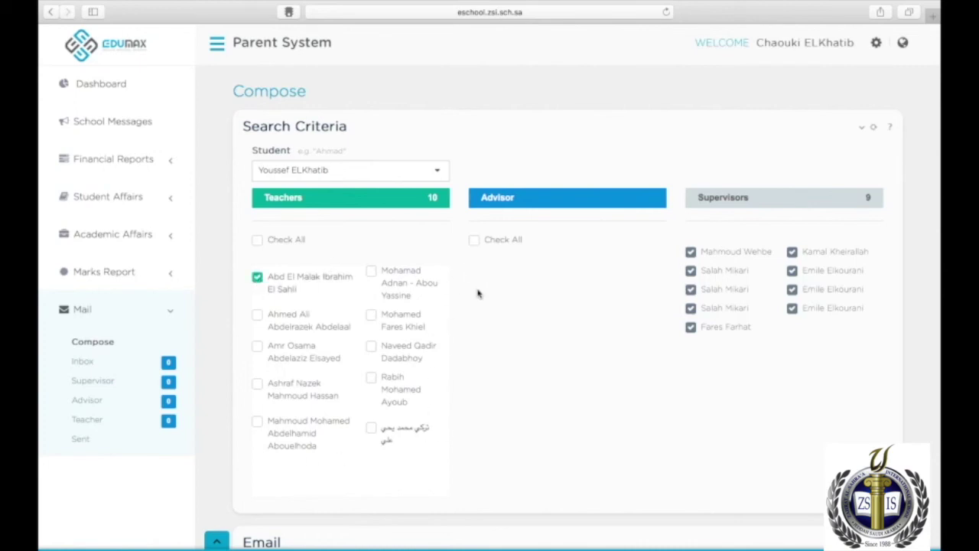
{"action": "scroll", "coordinate": [528, 398], "scroll_direction": "down", "scroll_amount": 5}
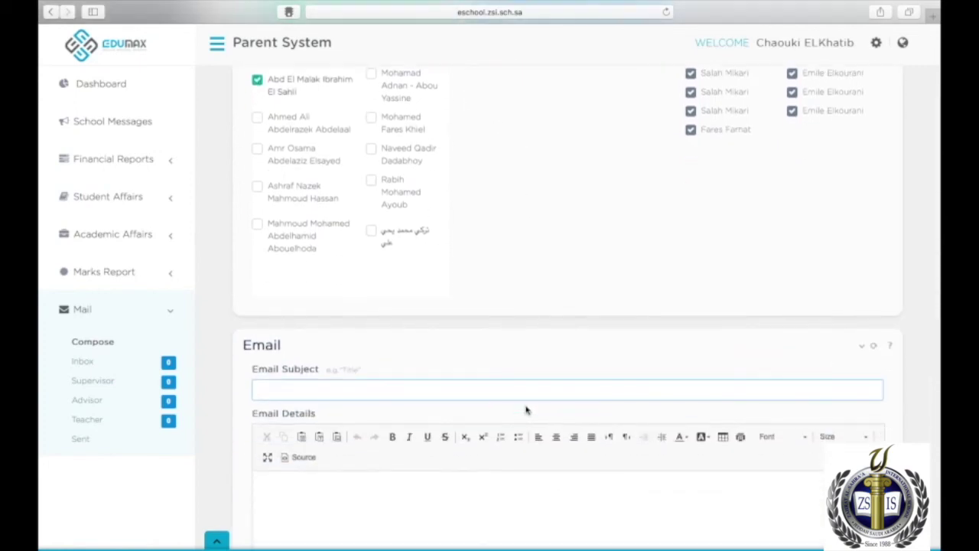
{"action": "scroll", "coordinate": [459, 392], "scroll_direction": "down", "scroll_amount": 4}
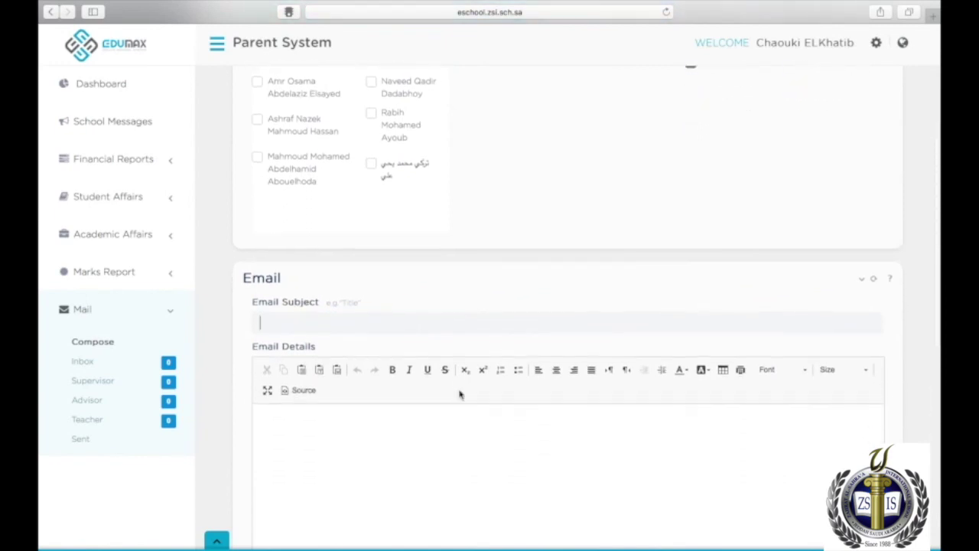
{"action": "left_click", "coordinate": [455, 381]}
{"action": "scroll", "coordinate": [455, 381], "scroll_direction": "down", "scroll_amount": 3}
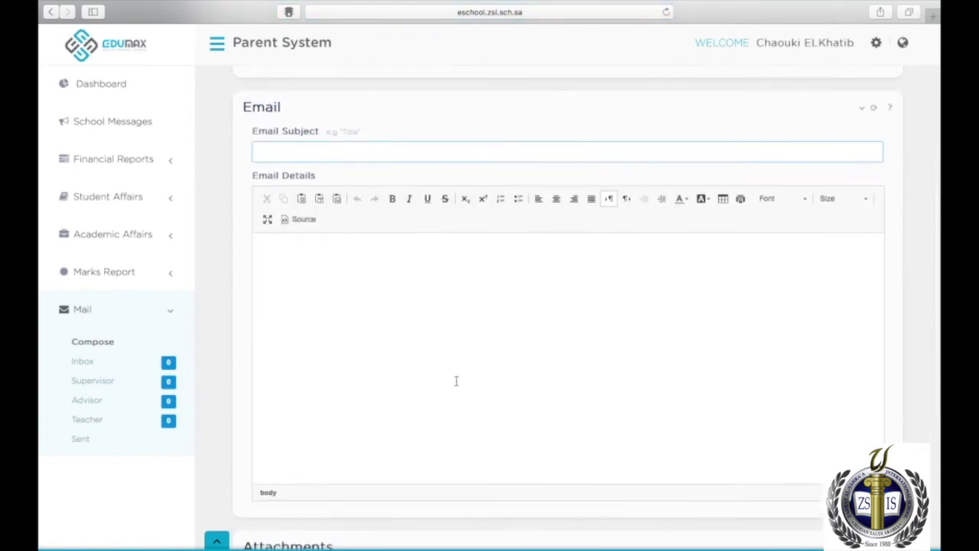
{"action": "scroll", "coordinate": [456, 381], "scroll_direction": "down", "scroll_amount": 6}
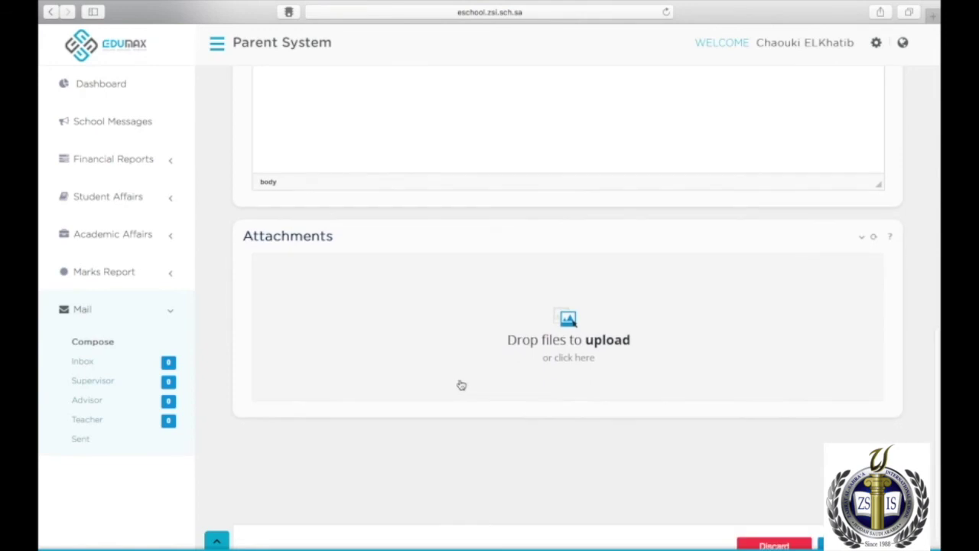
Cancel the attachment file chooser, then view the Inbox with its one 'test' message.
{"action": "left_click", "coordinate": [557, 350]}
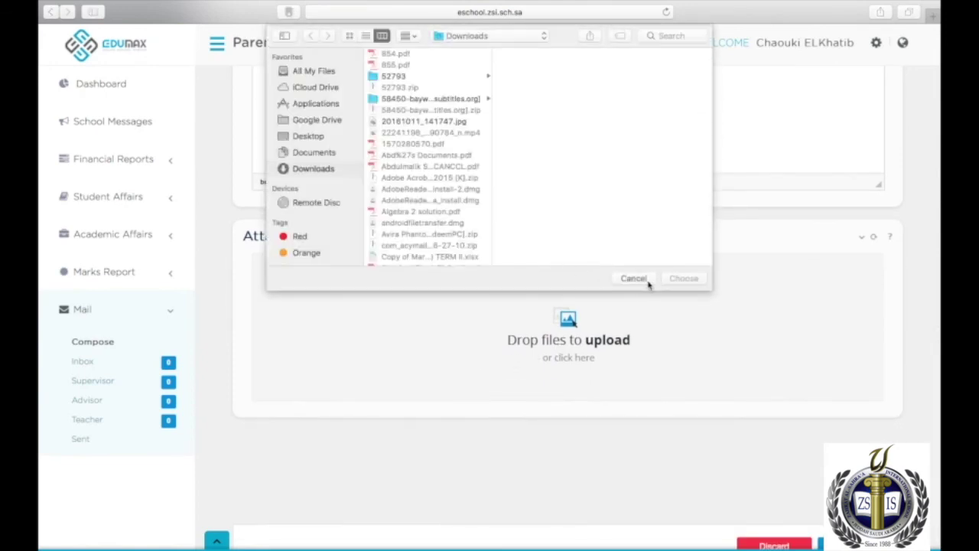
{"action": "key", "text": "Escape"}
{"action": "scroll", "coordinate": [476, 429], "scroll_direction": "down", "scroll_amount": 2}
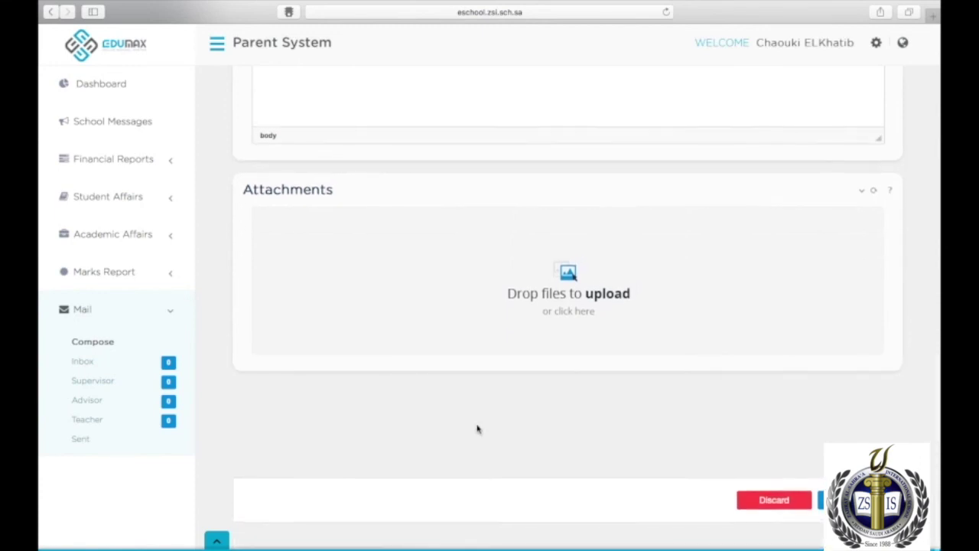
{"action": "left_click", "coordinate": [127, 370]}
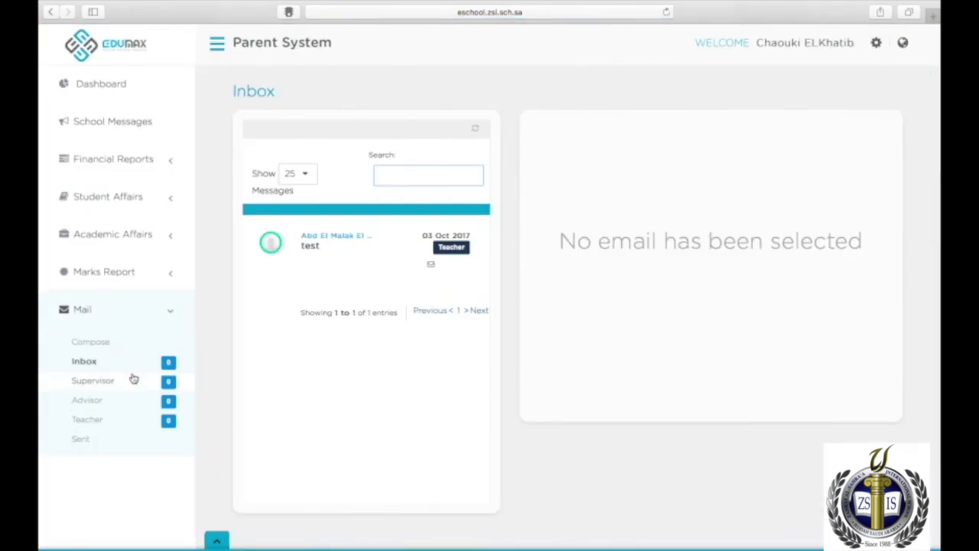
Browse Supervisor, Advisor and Teacher mail, read the teacher's 'test' message, then view Sent.
{"action": "left_click", "coordinate": [130, 383]}
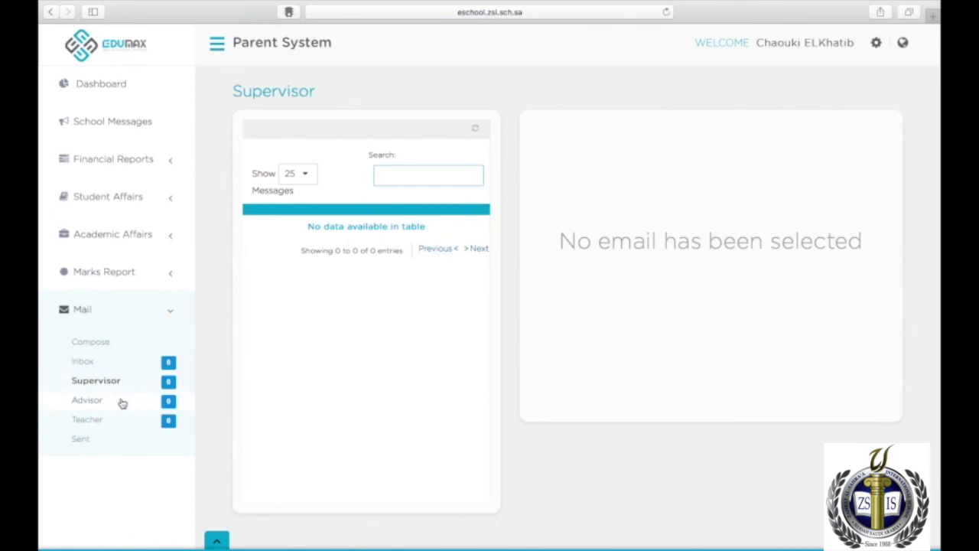
{"action": "left_click", "coordinate": [122, 402]}
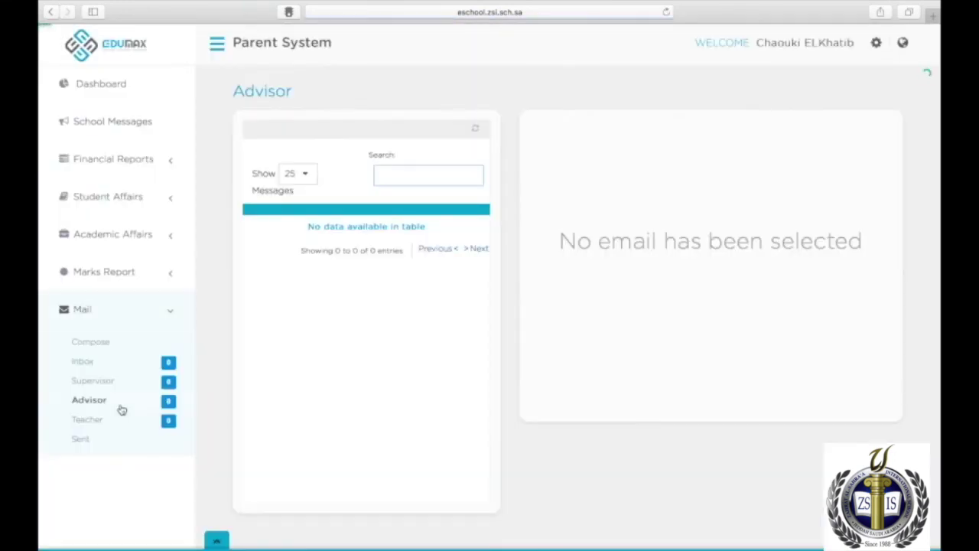
{"action": "left_click", "coordinate": [105, 422]}
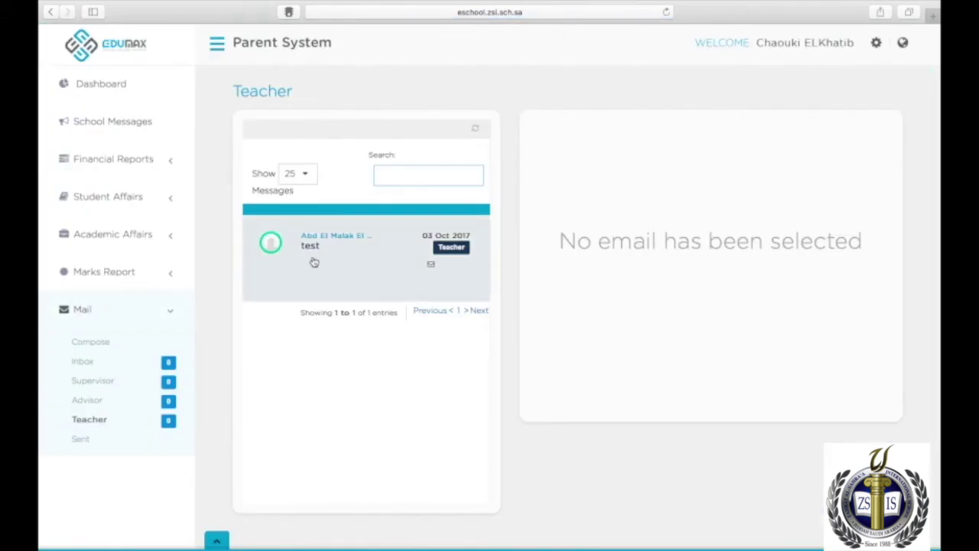
{"action": "left_click", "coordinate": [321, 251]}
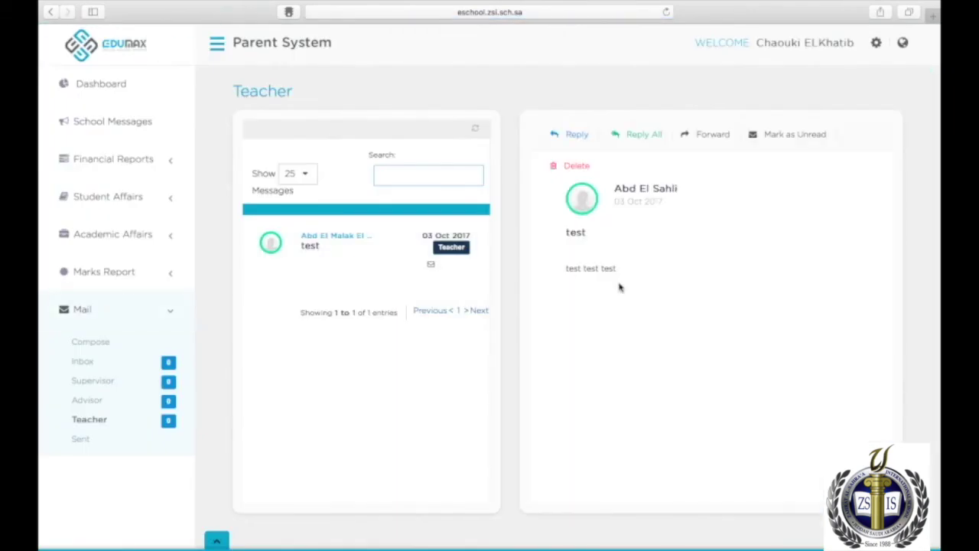
{"action": "left_click", "coordinate": [122, 446]}
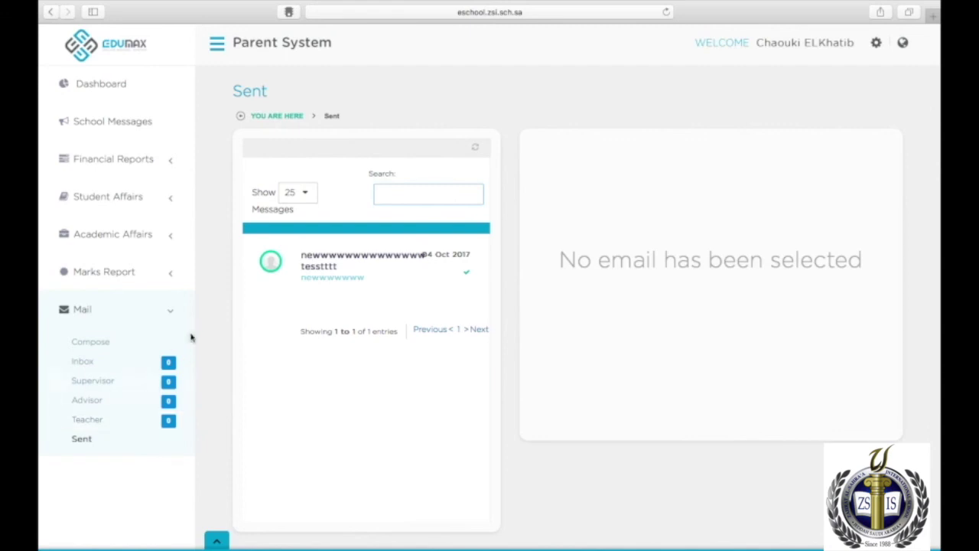
Choose Log Out from the settings gear menu at the top right.
{"action": "left_click", "coordinate": [875, 44]}
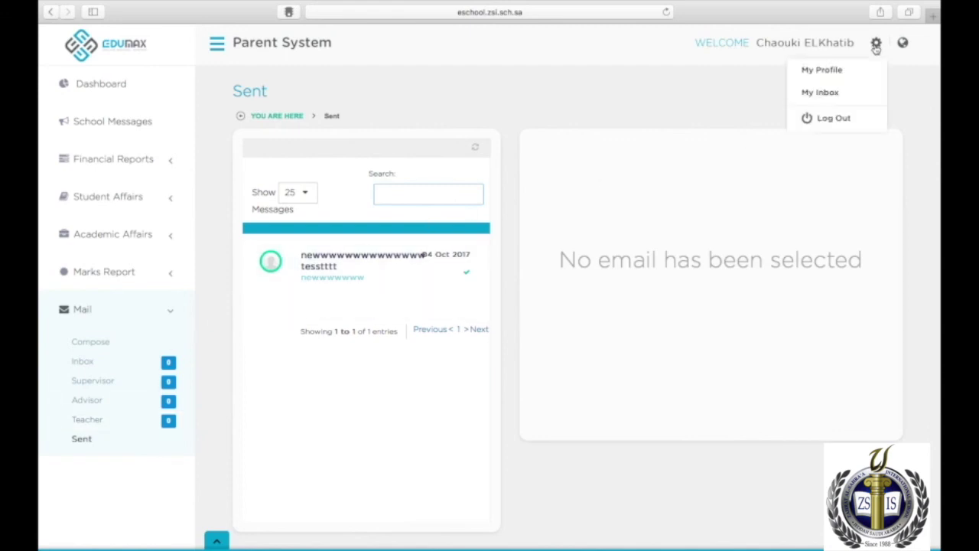
{"action": "left_click", "coordinate": [812, 118]}
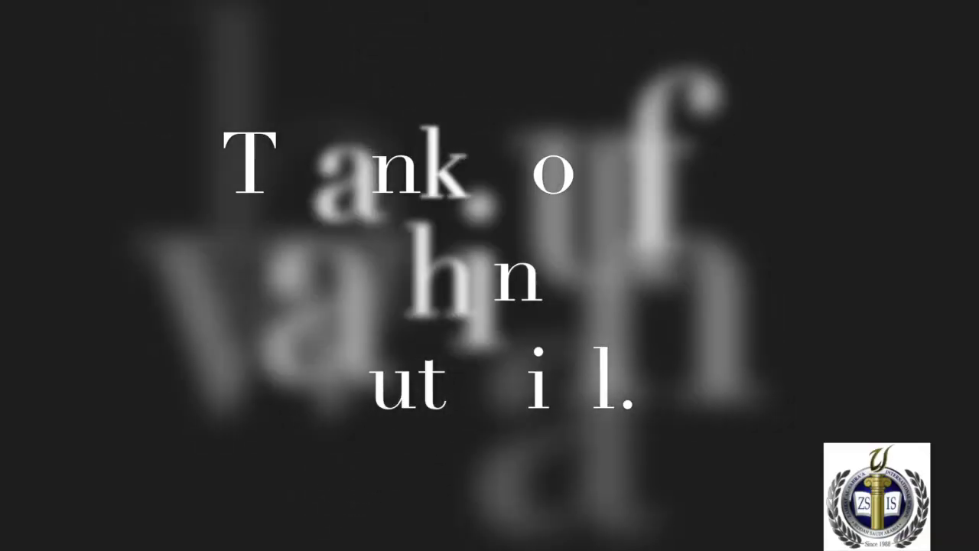